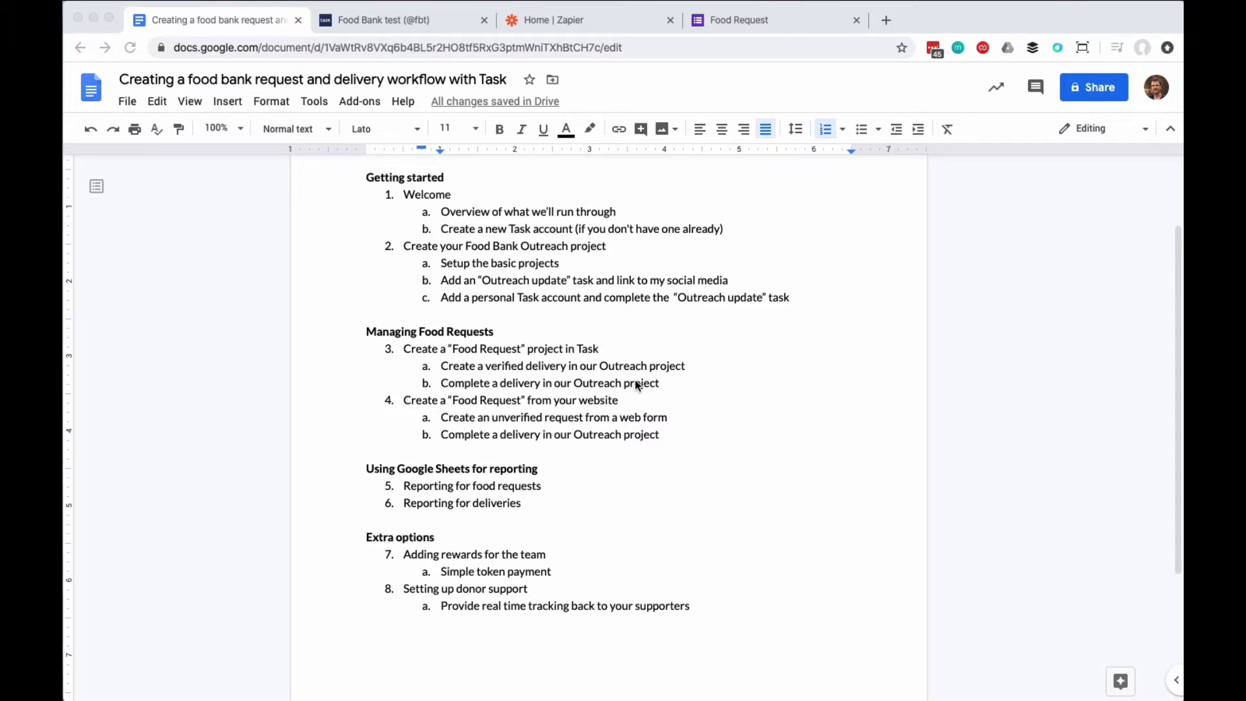
Step: Review the Gather Food Requests, Verify first! and Outreach Project nodes in the MindNode map
key("super+Tab")
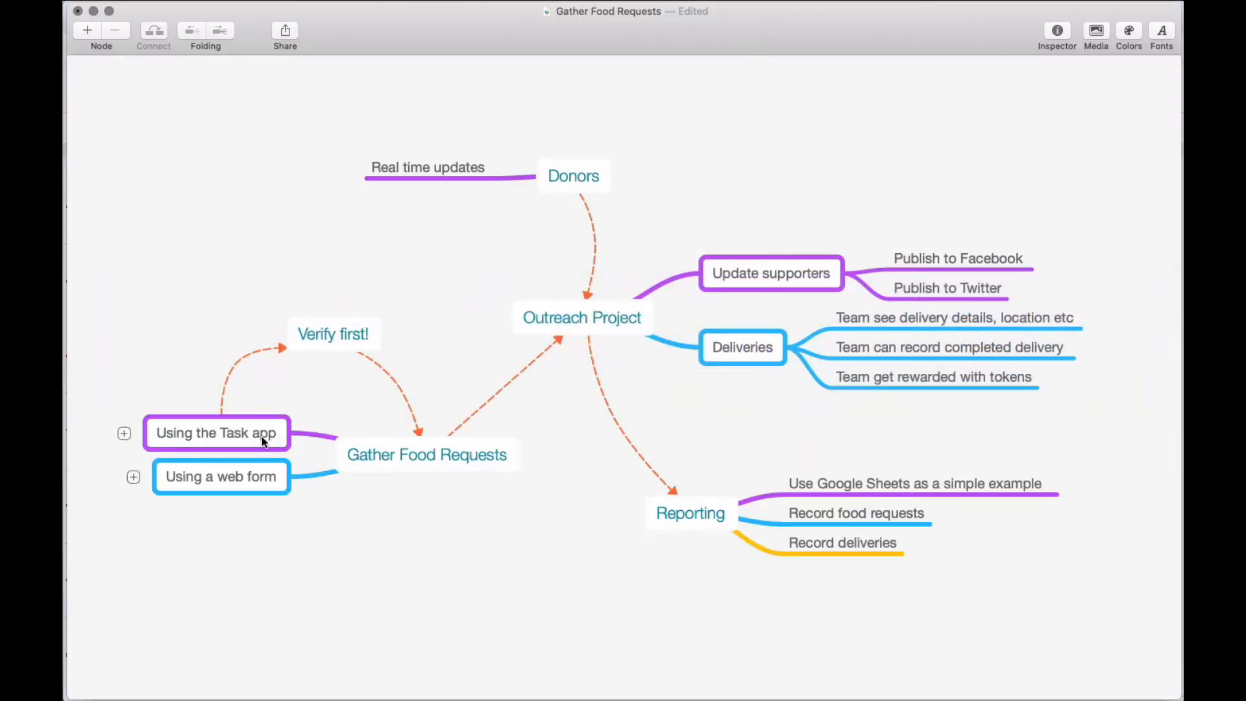
left_click(423, 455)
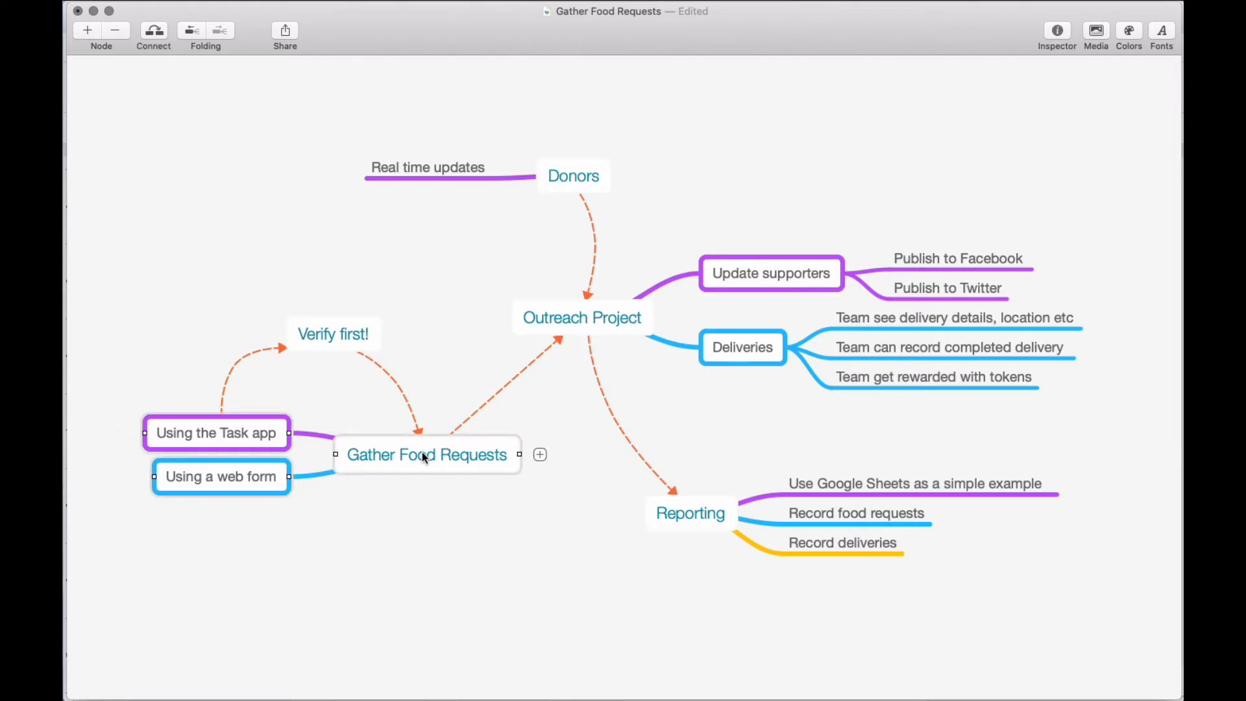
double_click(212, 431)
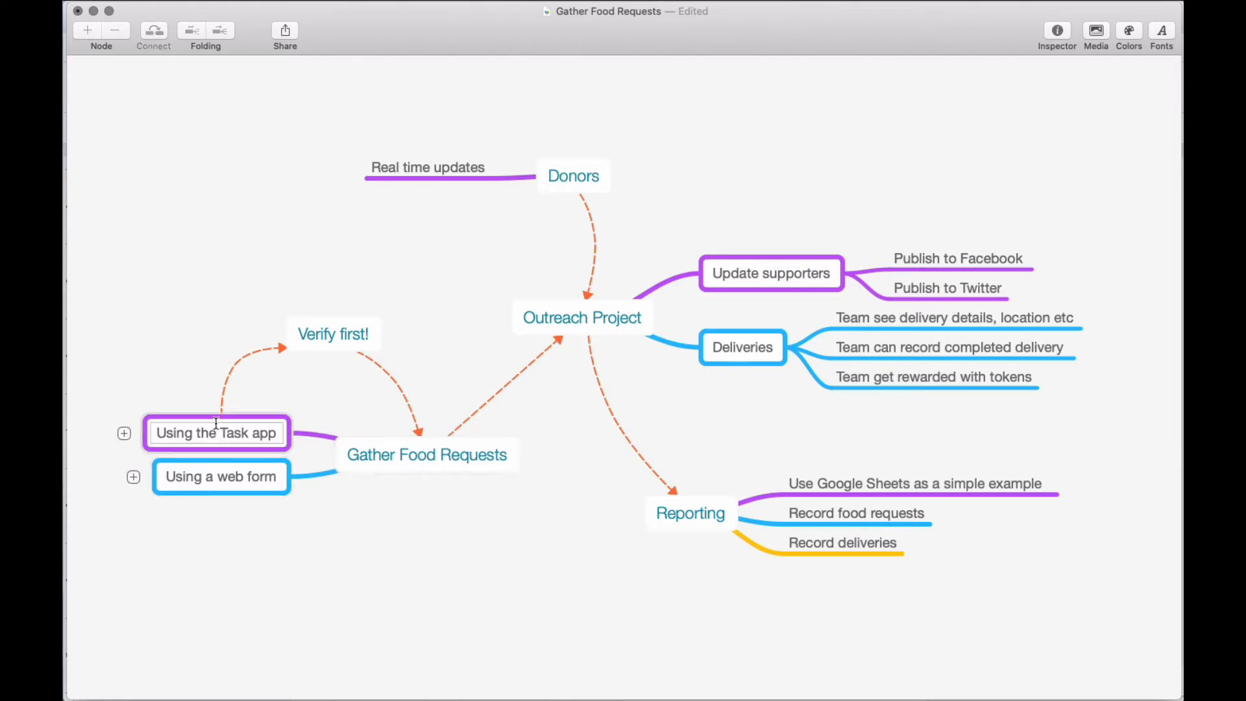
left_click(329, 332)
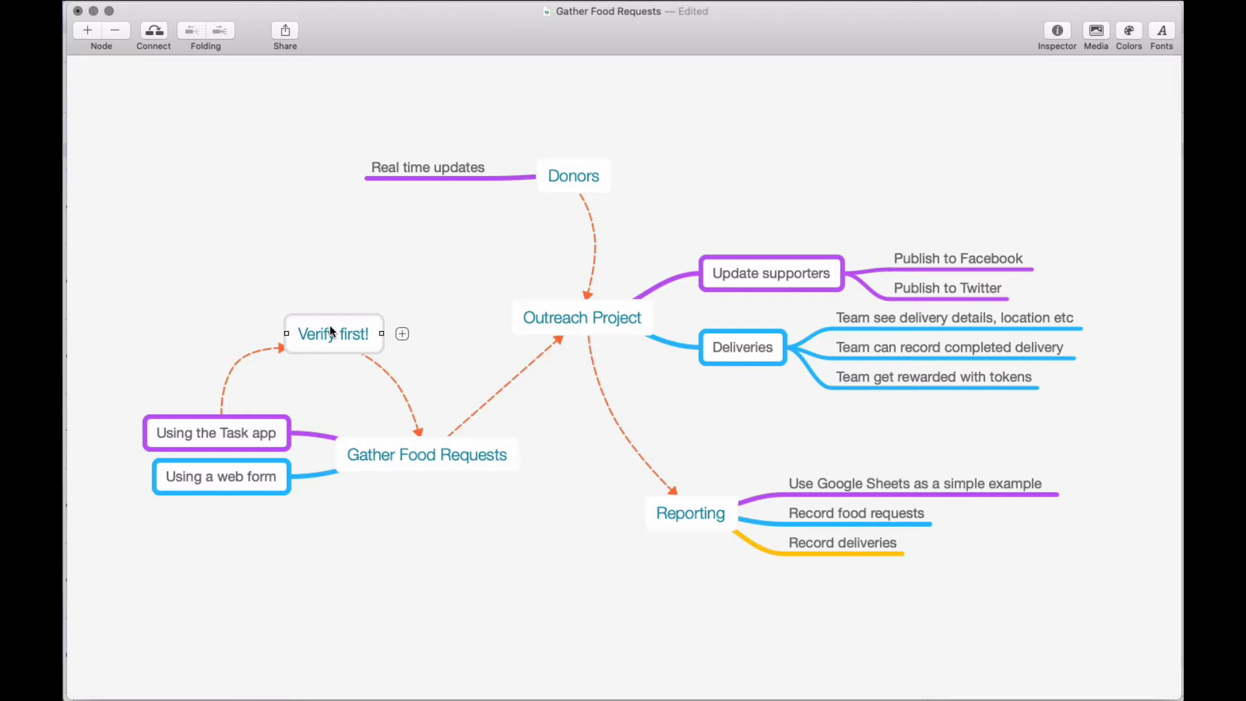
left_click(557, 316)
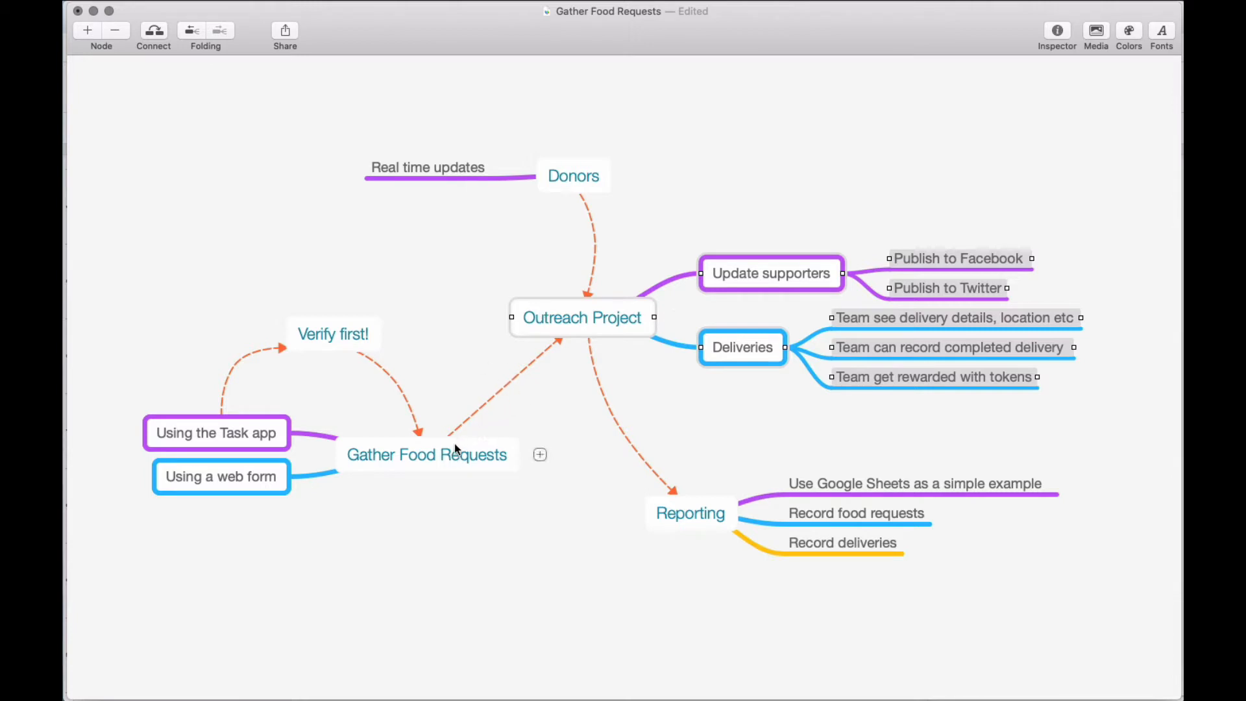
left_click(563, 309)
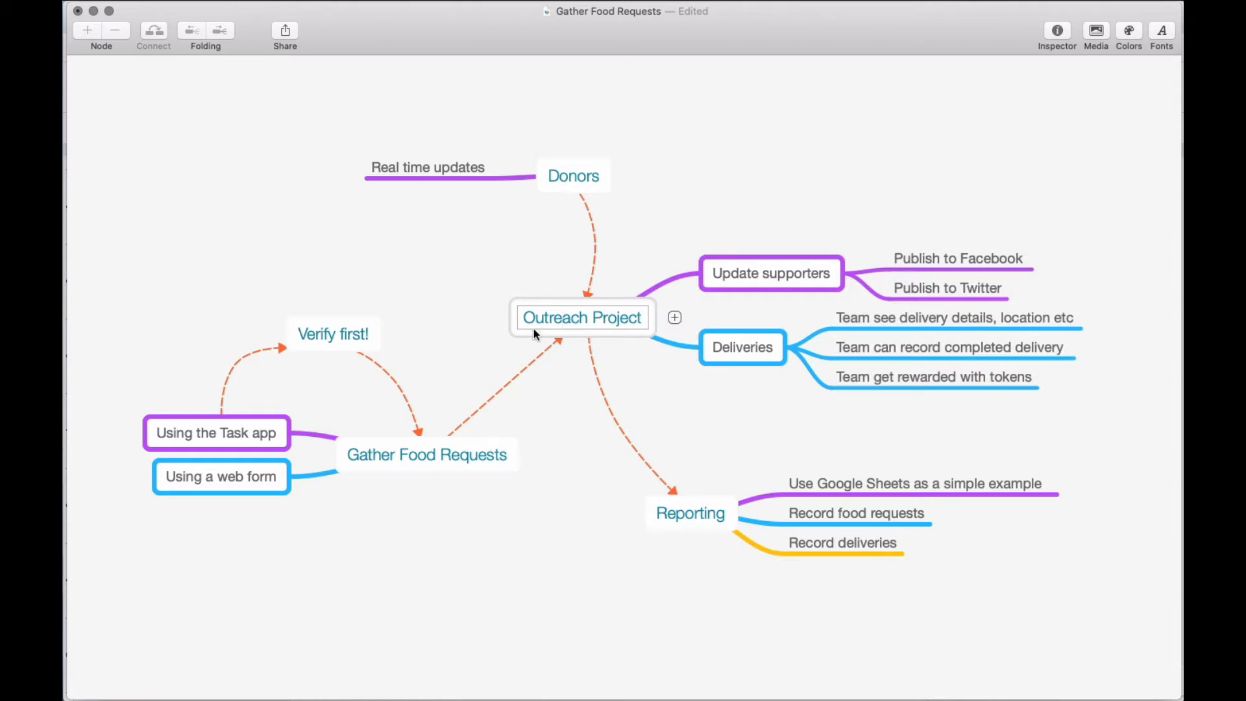
left_click(497, 313)
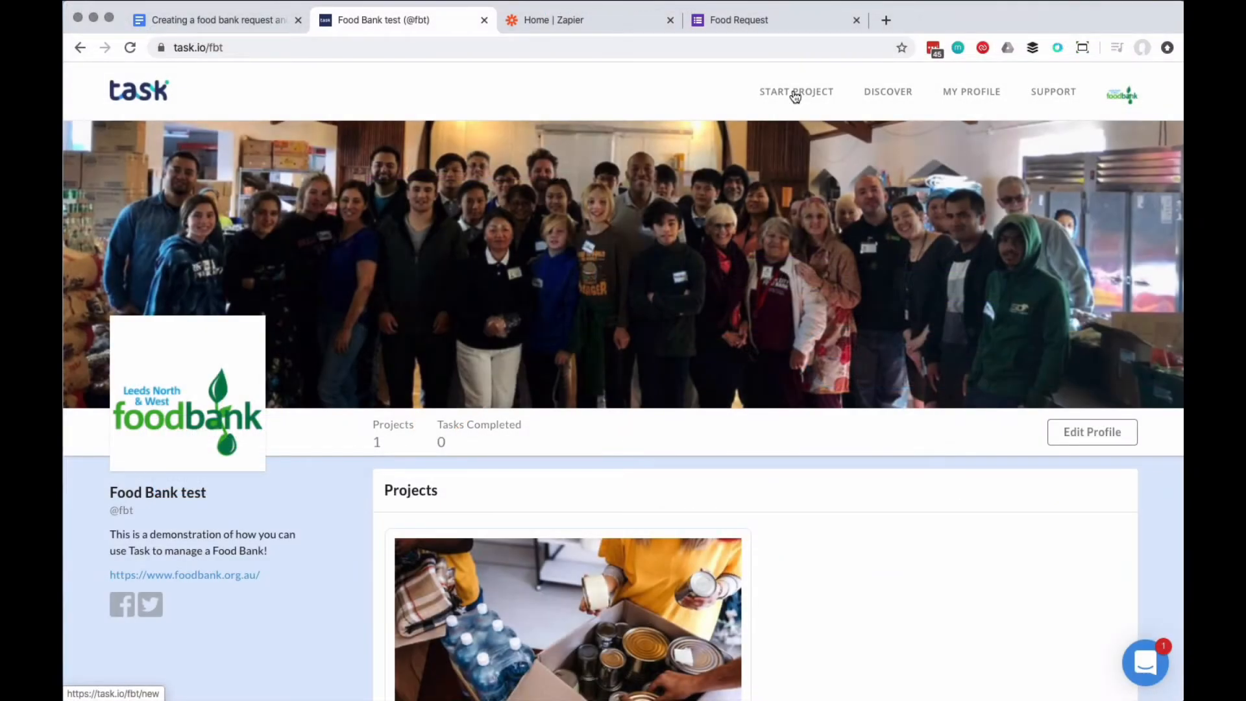
Step: Create the open-to-anyone Food Requests project with its food-need description, Zero Hunger and Good Health goals
left_click(796, 95)
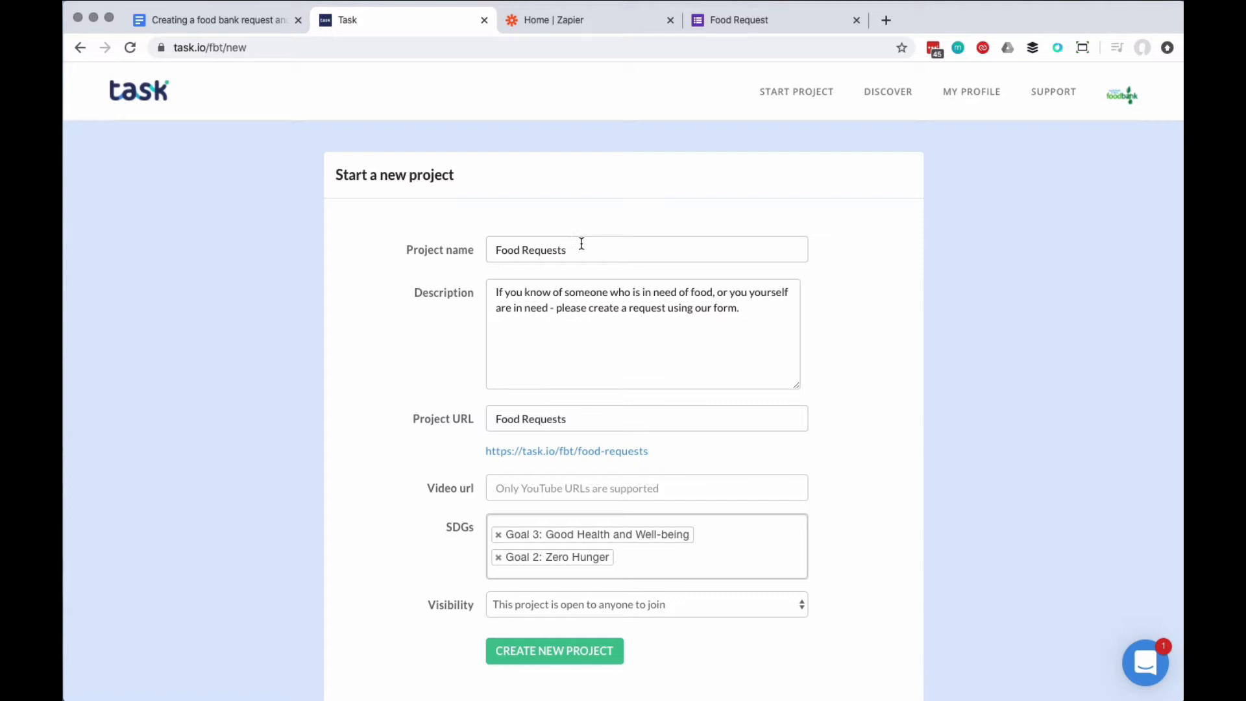
left_click(585, 248)
left_click(896, 266)
left_click(753, 316)
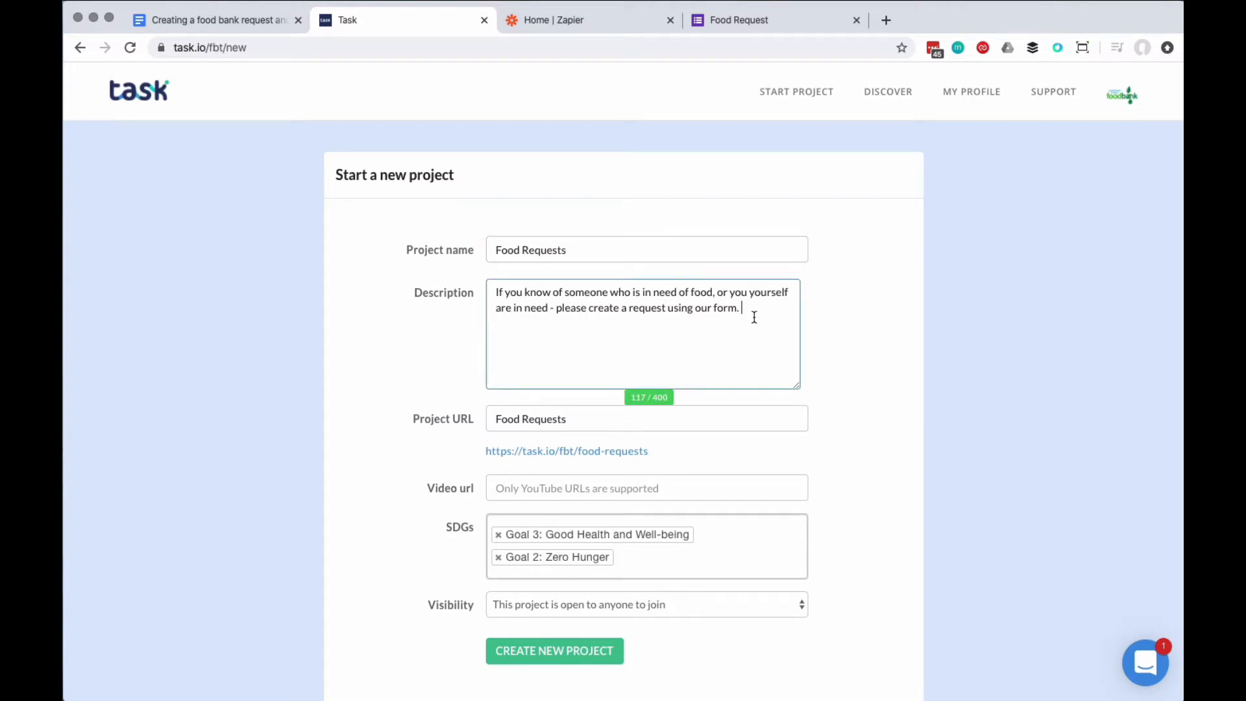
left_click(844, 333)
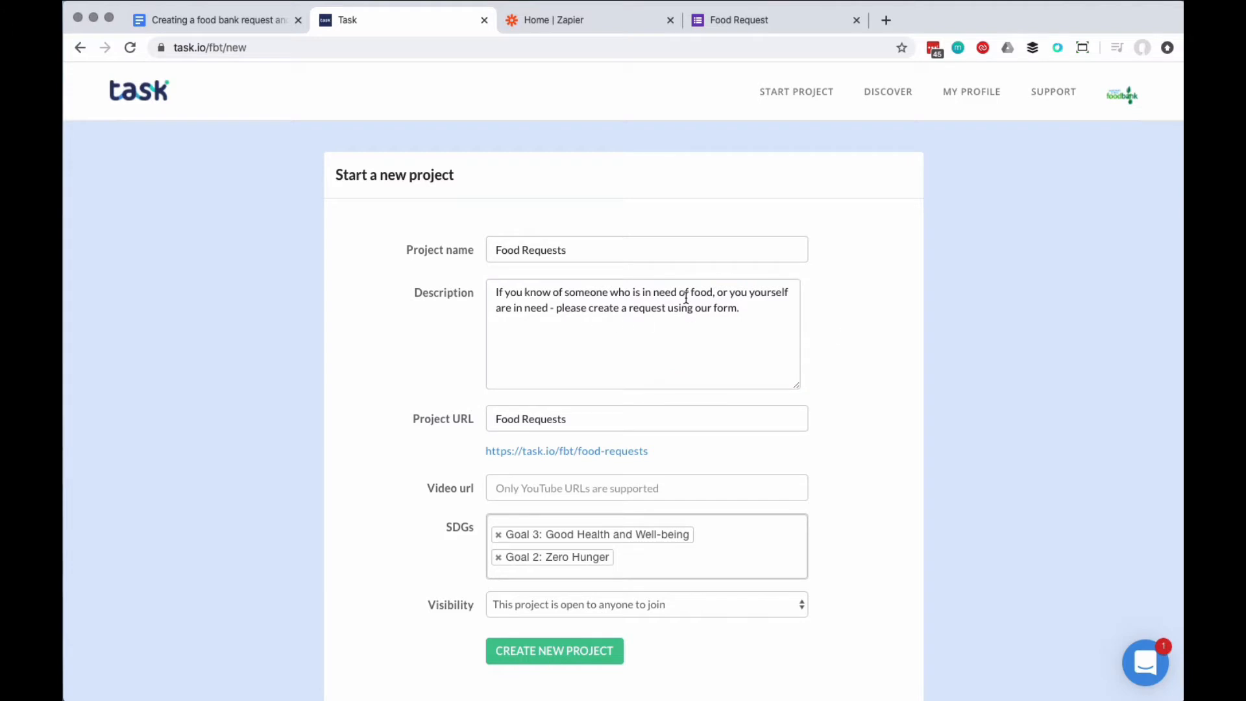
scroll(844, 366, "down", 3)
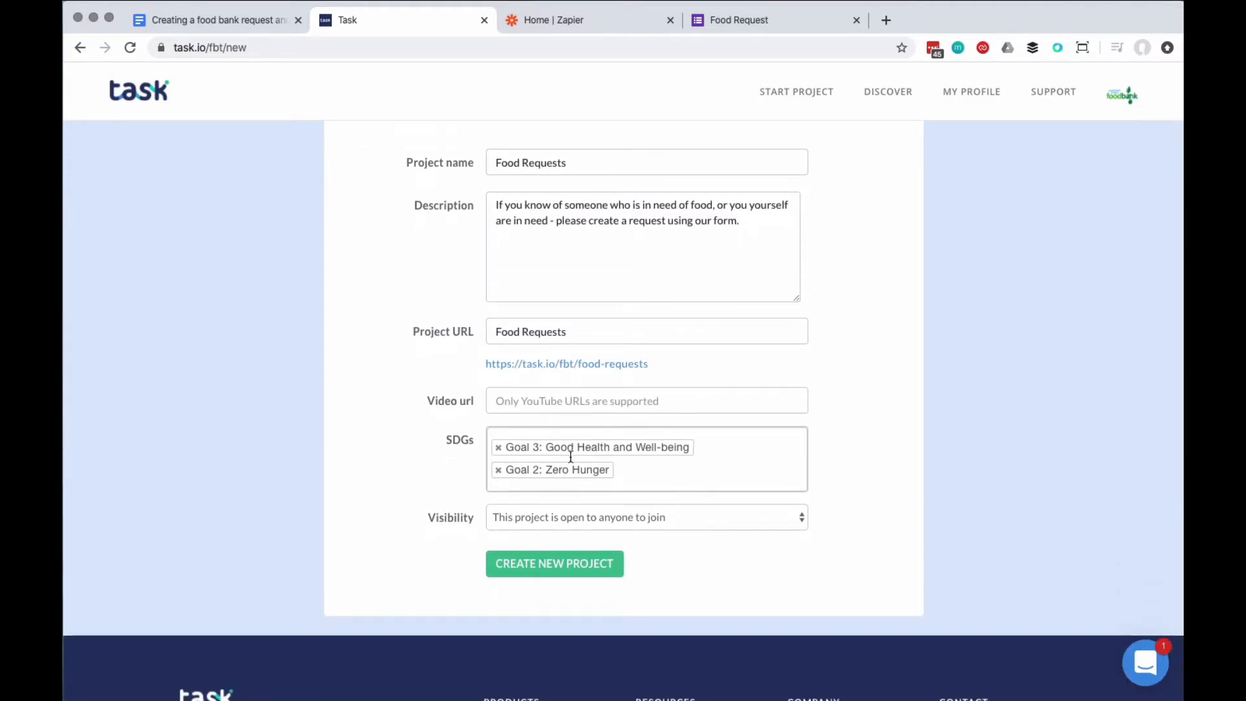
left_click(685, 516)
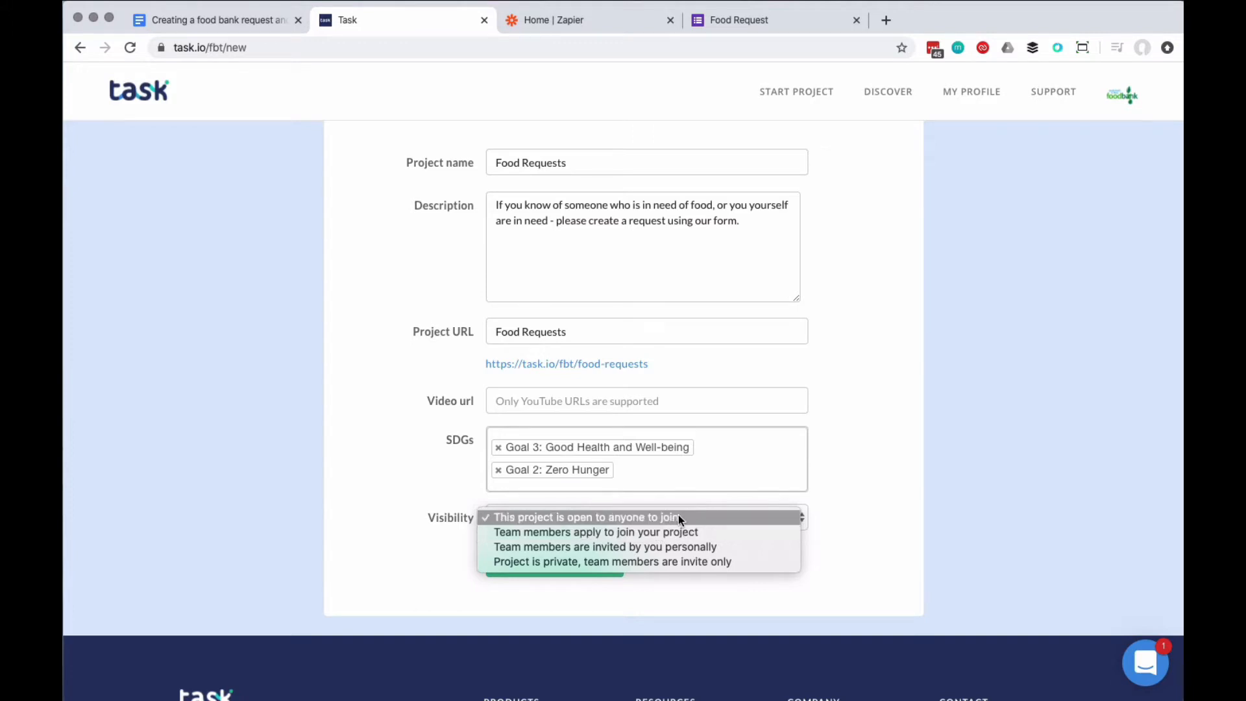
left_click(678, 516)
left_click(572, 563)
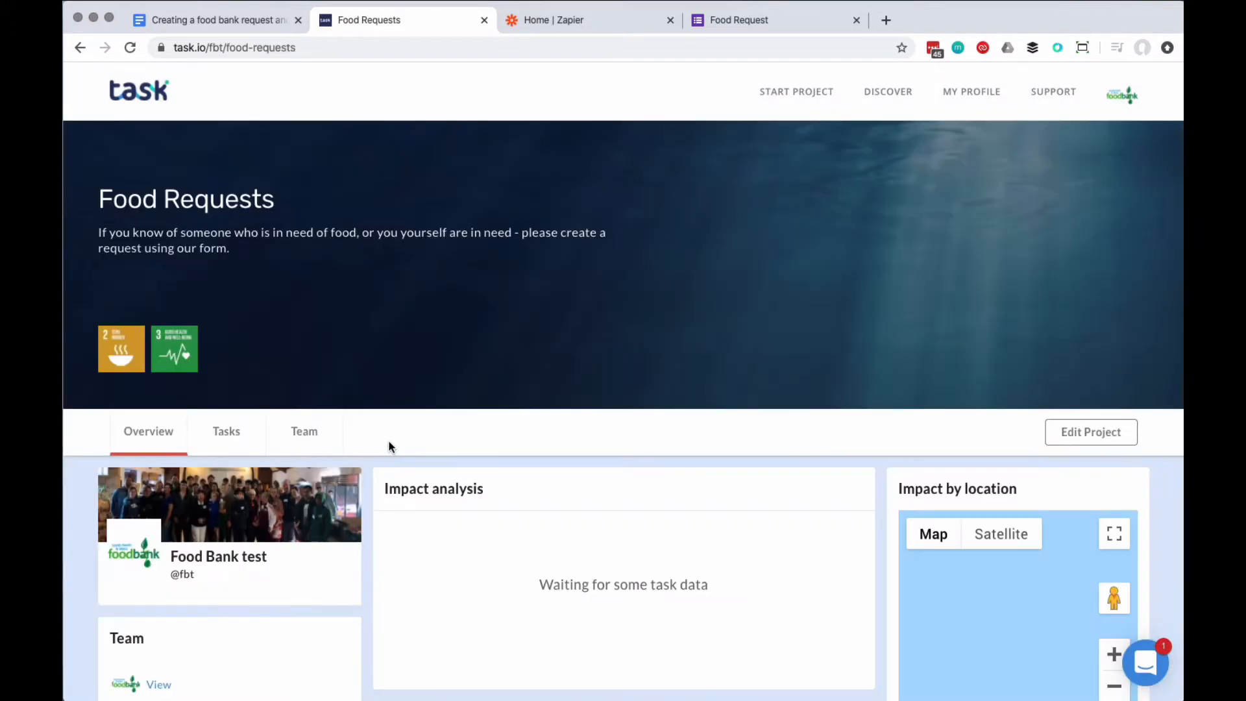
Step: Draft a 'Request food pack' task with activity details on beneficiary verification and delivery follow-up
left_click(240, 436)
left_click(718, 287)
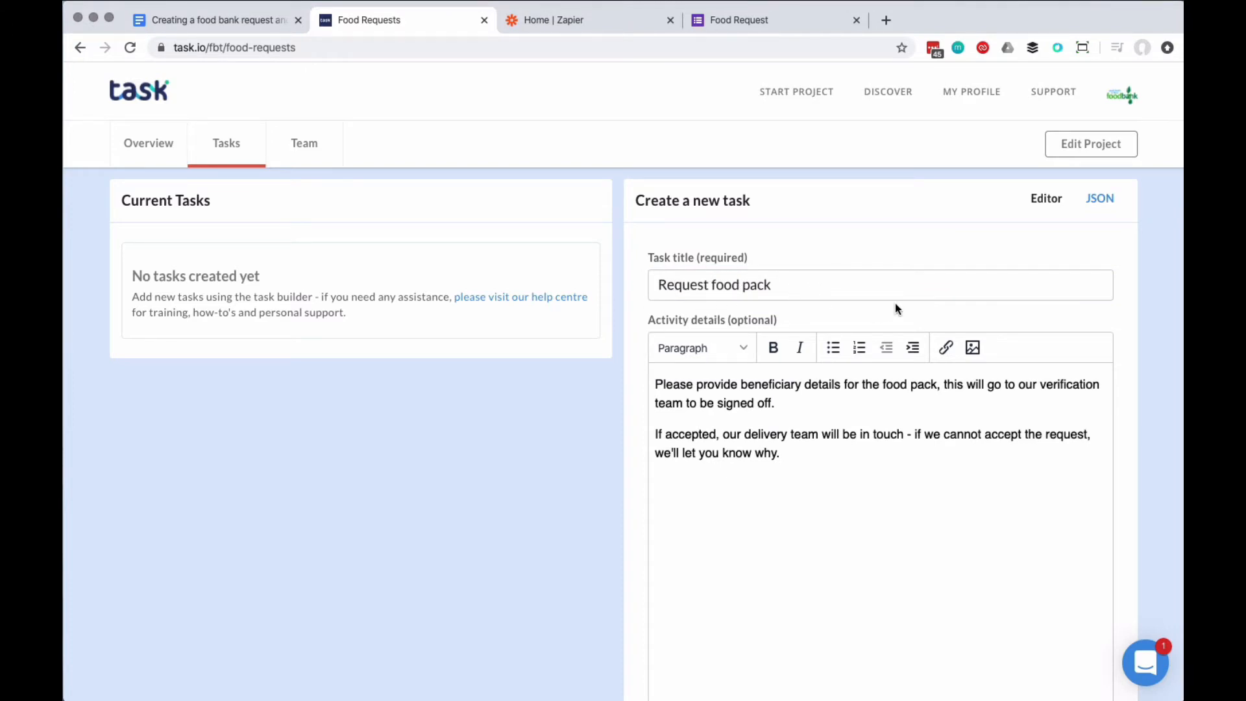
scroll(895, 302, "down", 1)
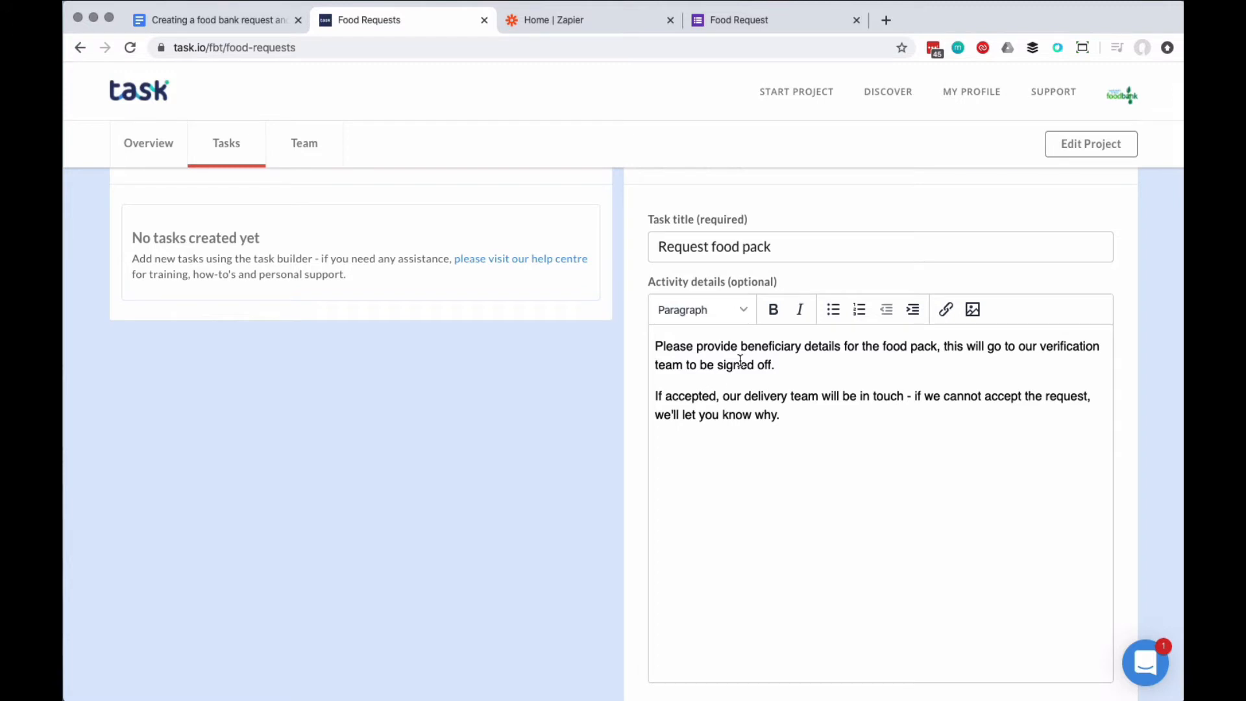
scroll(741, 361, "down", 1)
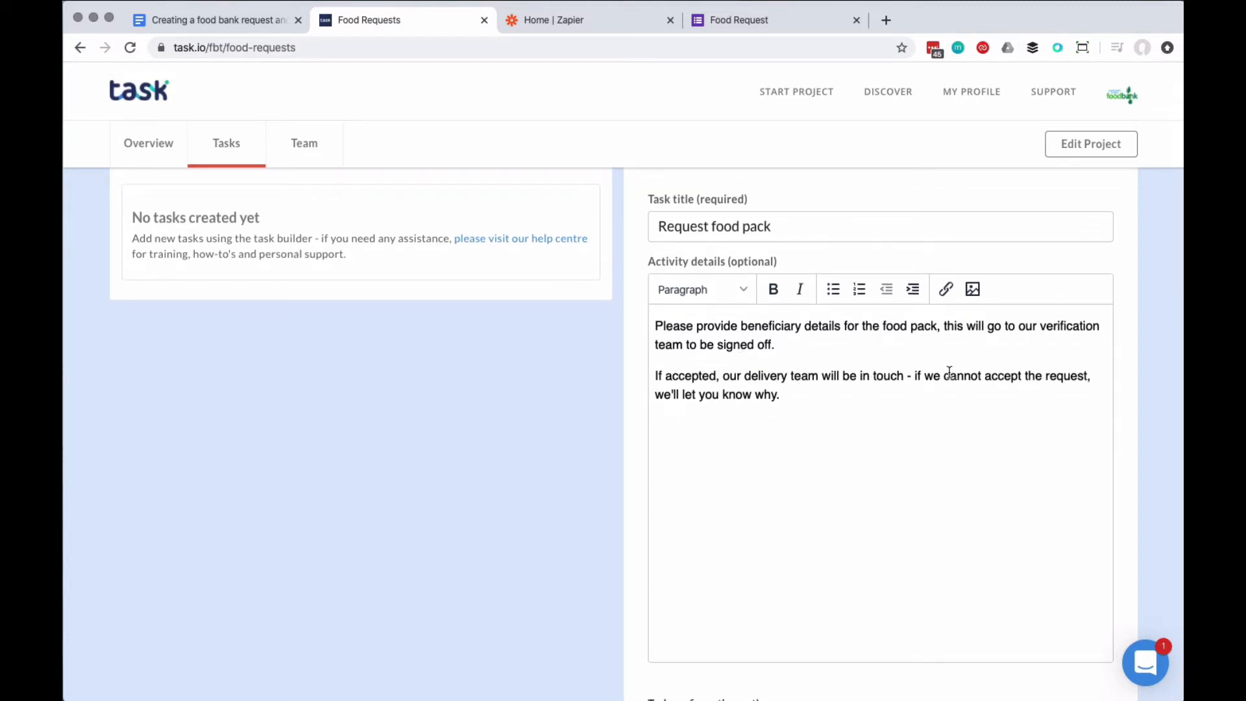
scroll(888, 406, "down", 10)
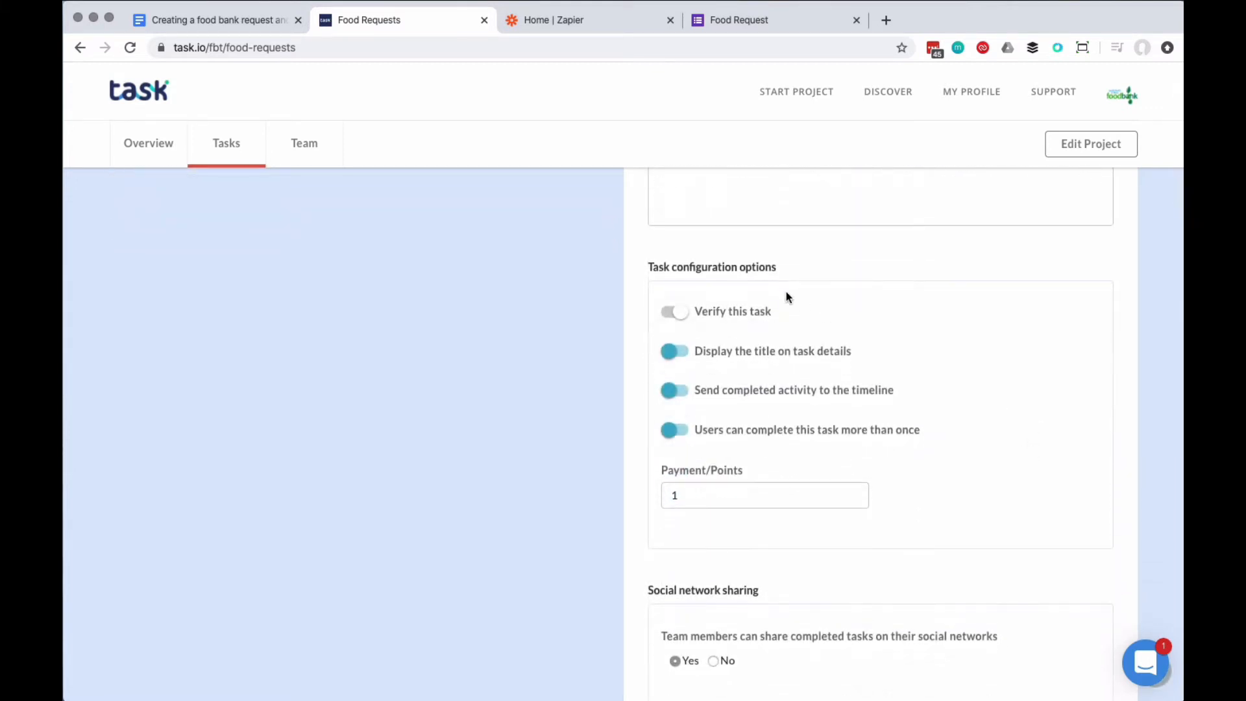
Step: Require verification, stop timeline posting, and add recipient name, phone, address, people-count and non-food fields
left_click(676, 314)
left_click(669, 391)
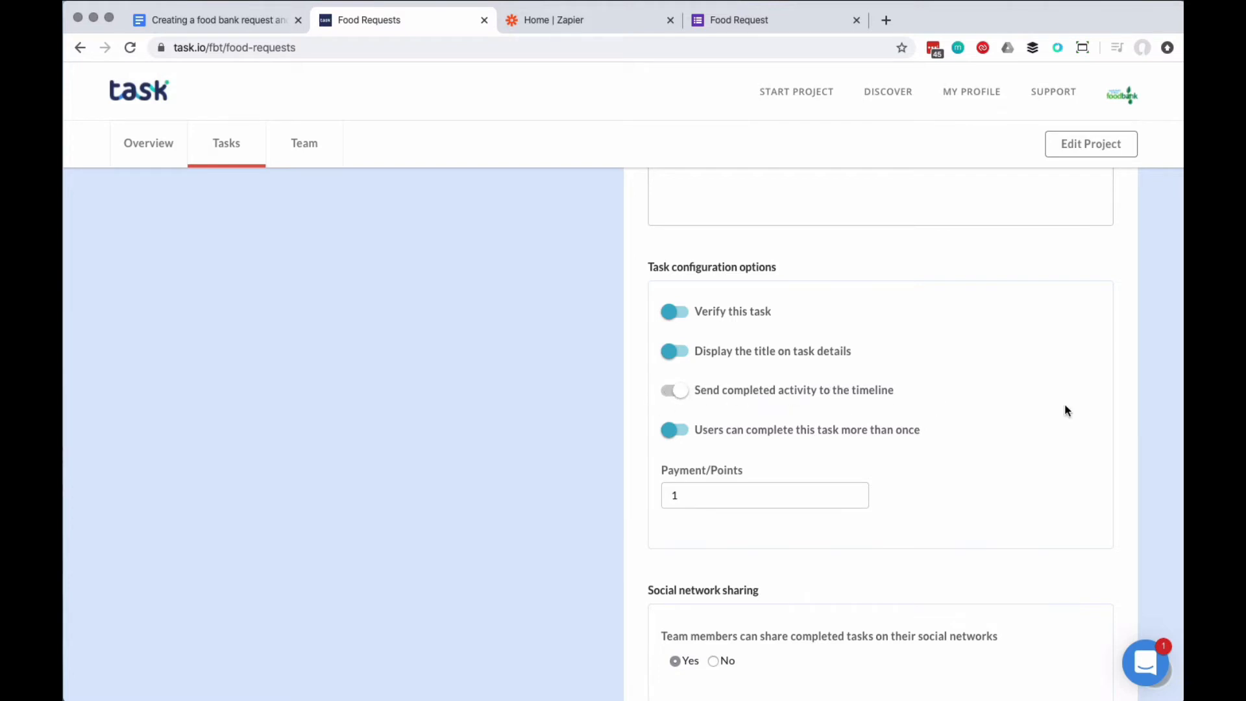
scroll(1065, 410, "down", 5)
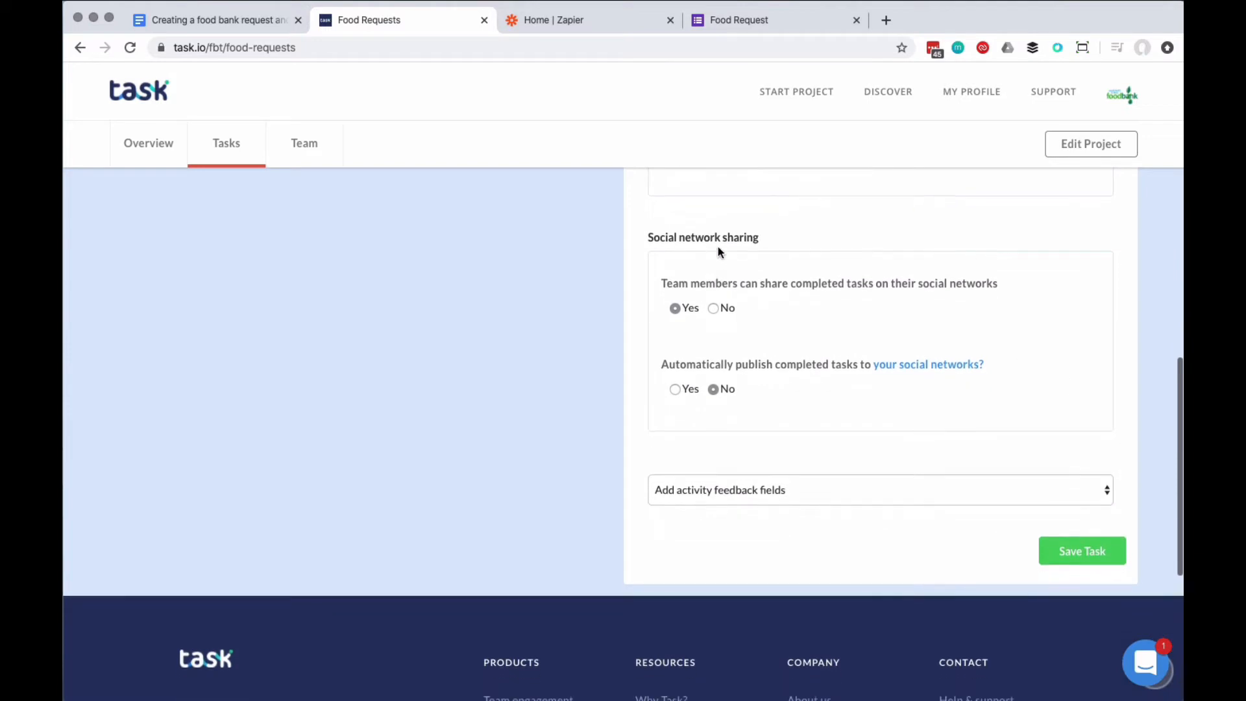
scroll(863, 393, "down", 3)
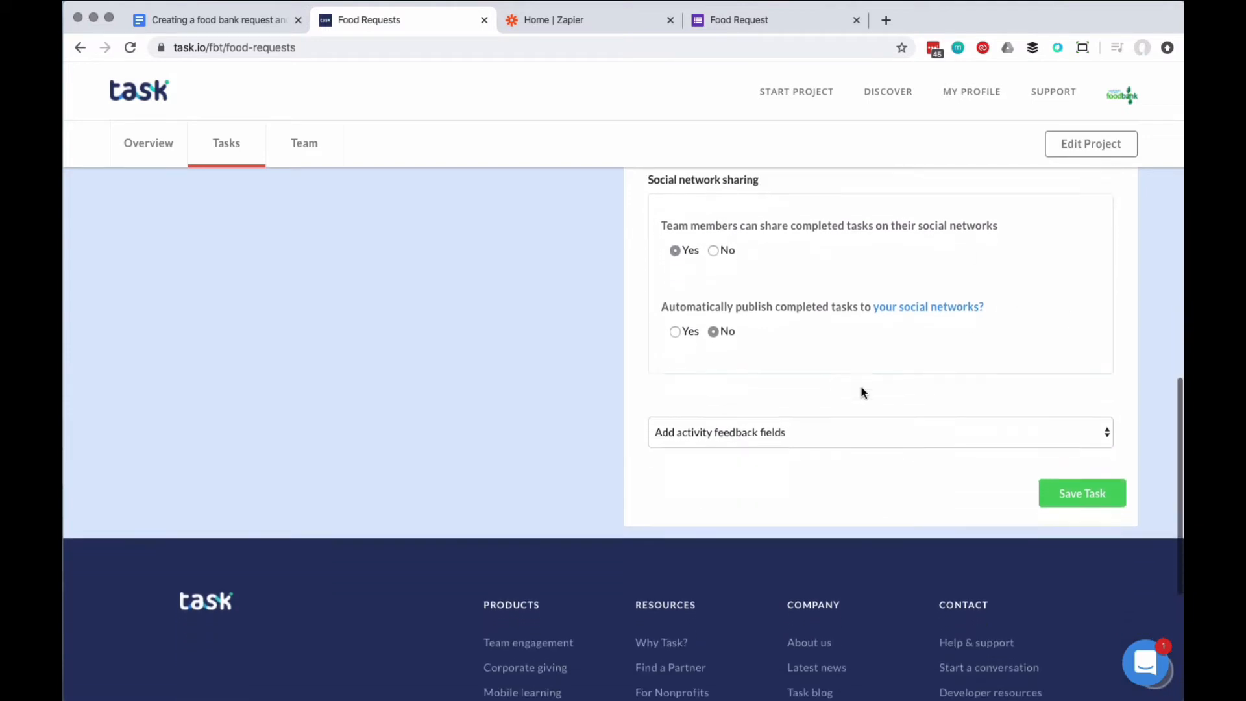
left_click(768, 326)
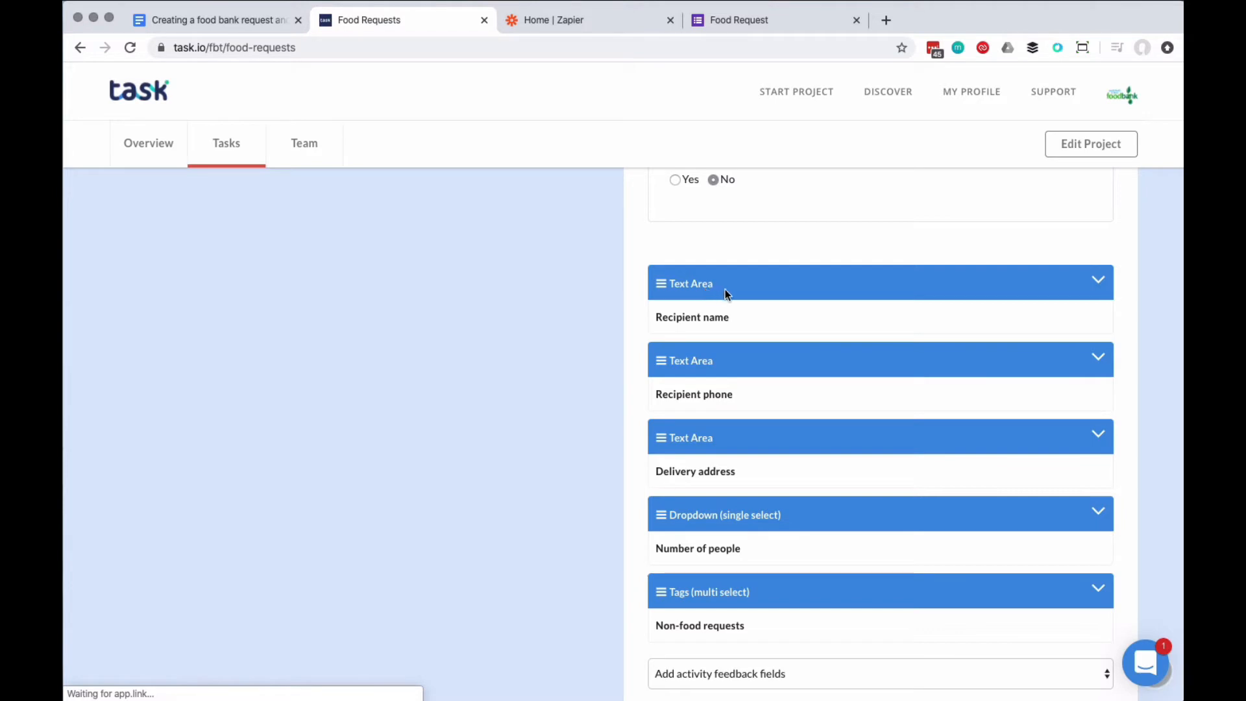
Step: Check the Number of people and Non-food requests field settings, then save the Request food pack task
scroll(751, 298, "down", 2)
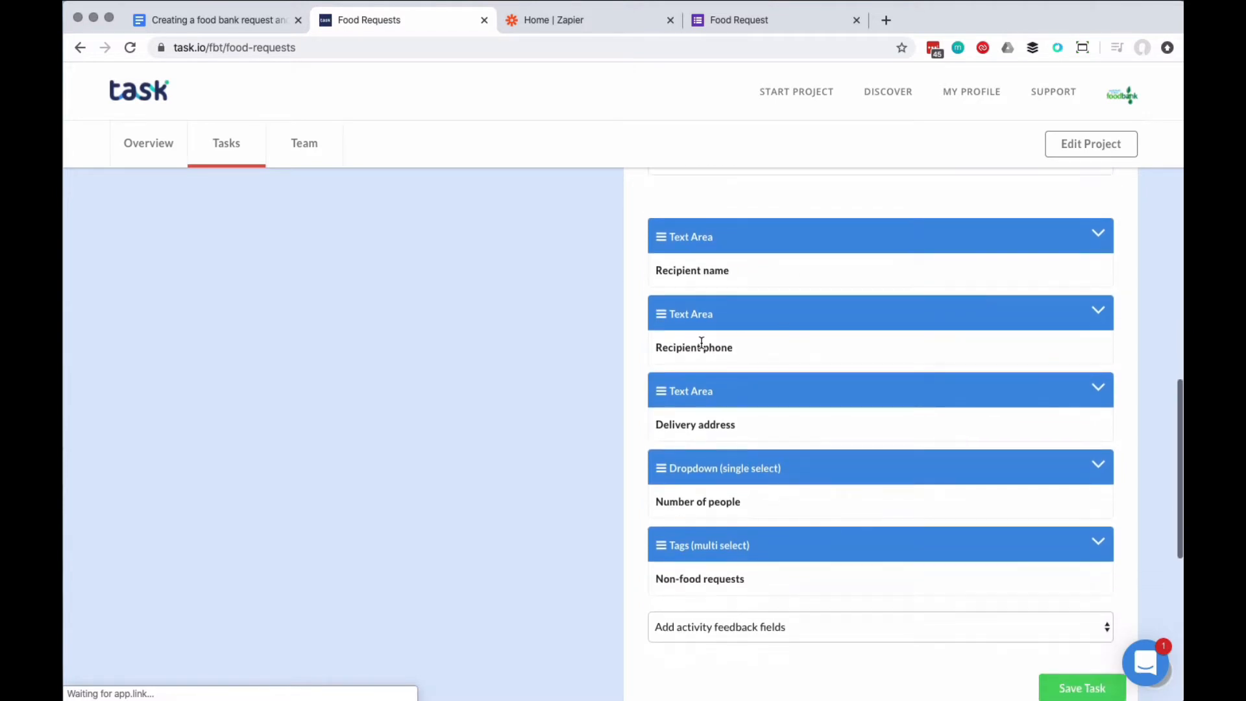
scroll(820, 344, "down", 2)
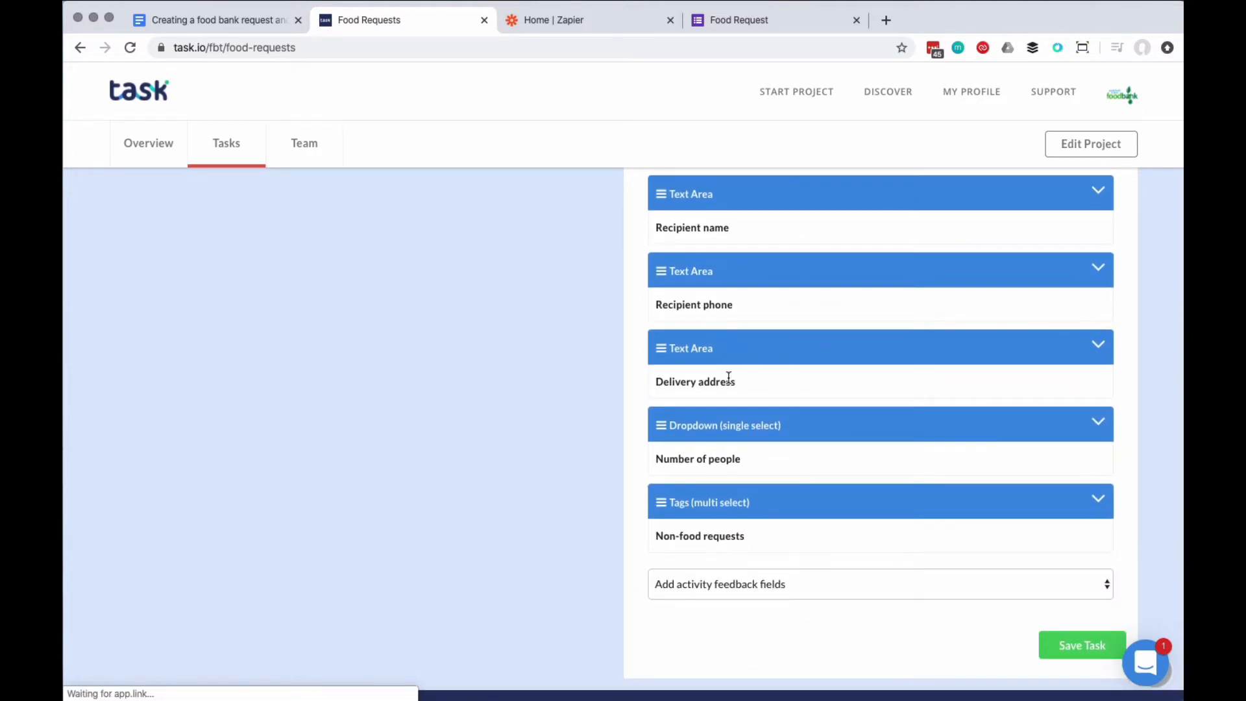
scroll(843, 356, "down", 3)
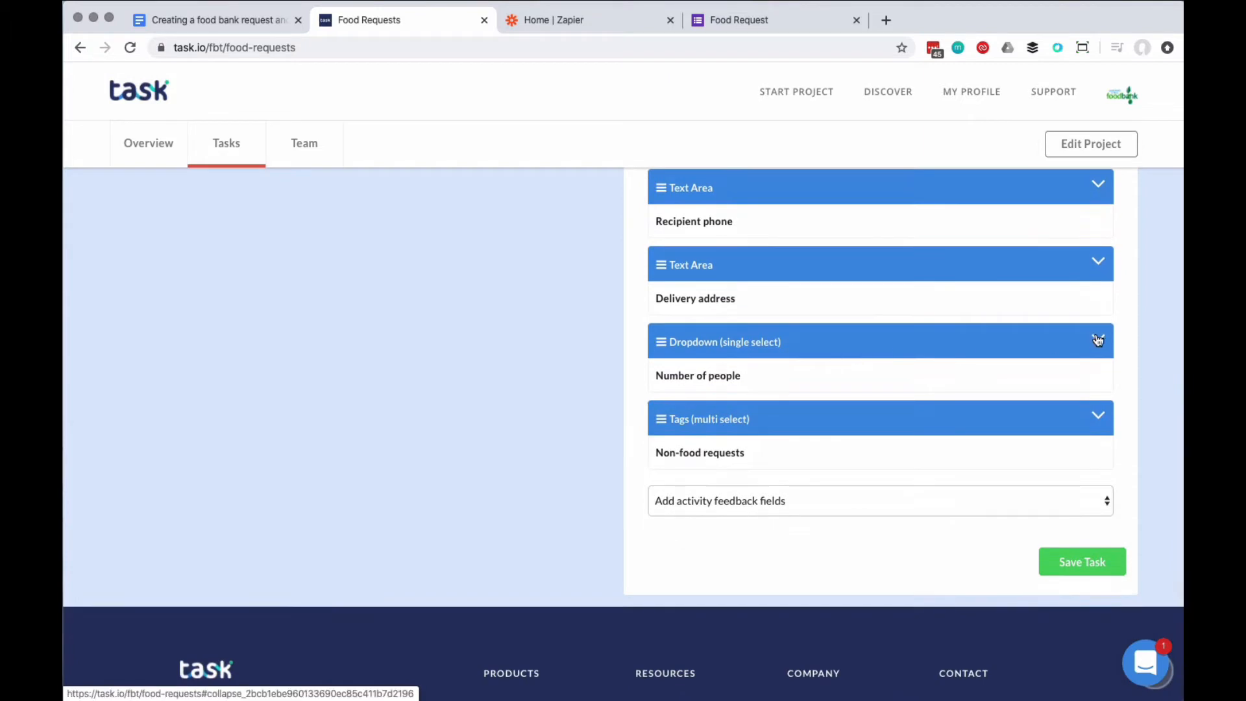
left_click(1099, 340)
scroll(1097, 340, "down", 1)
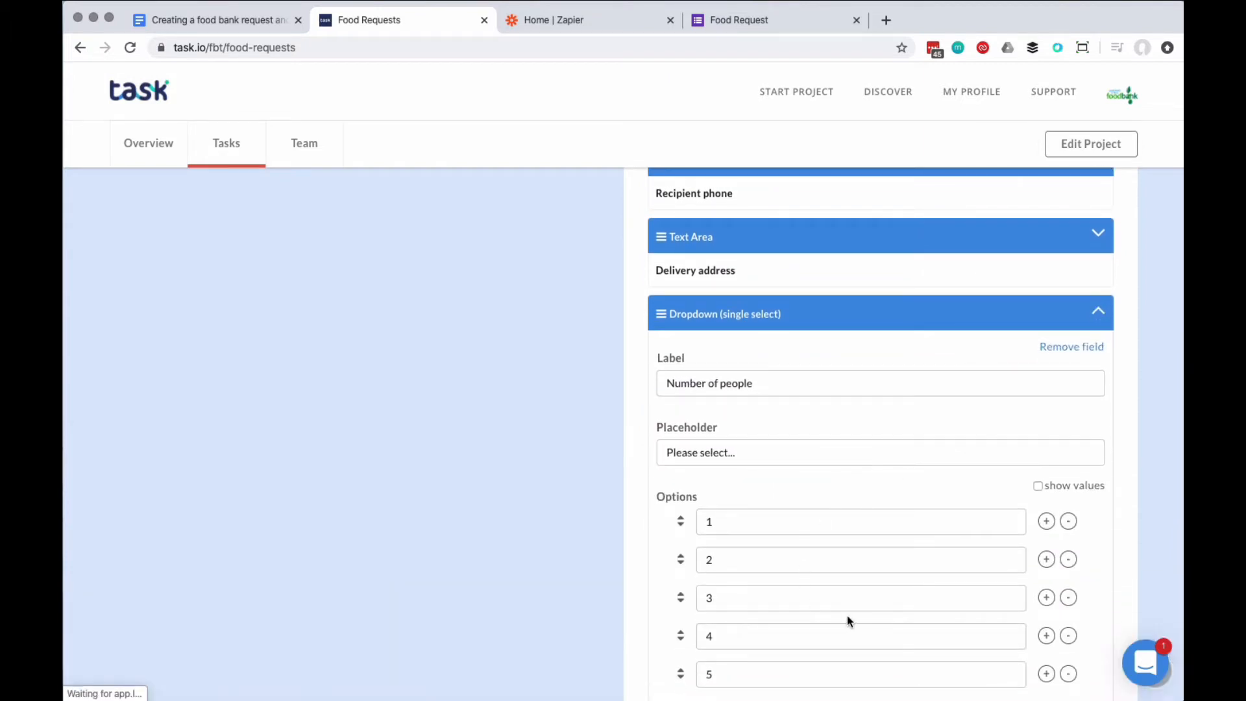
left_click(1108, 317)
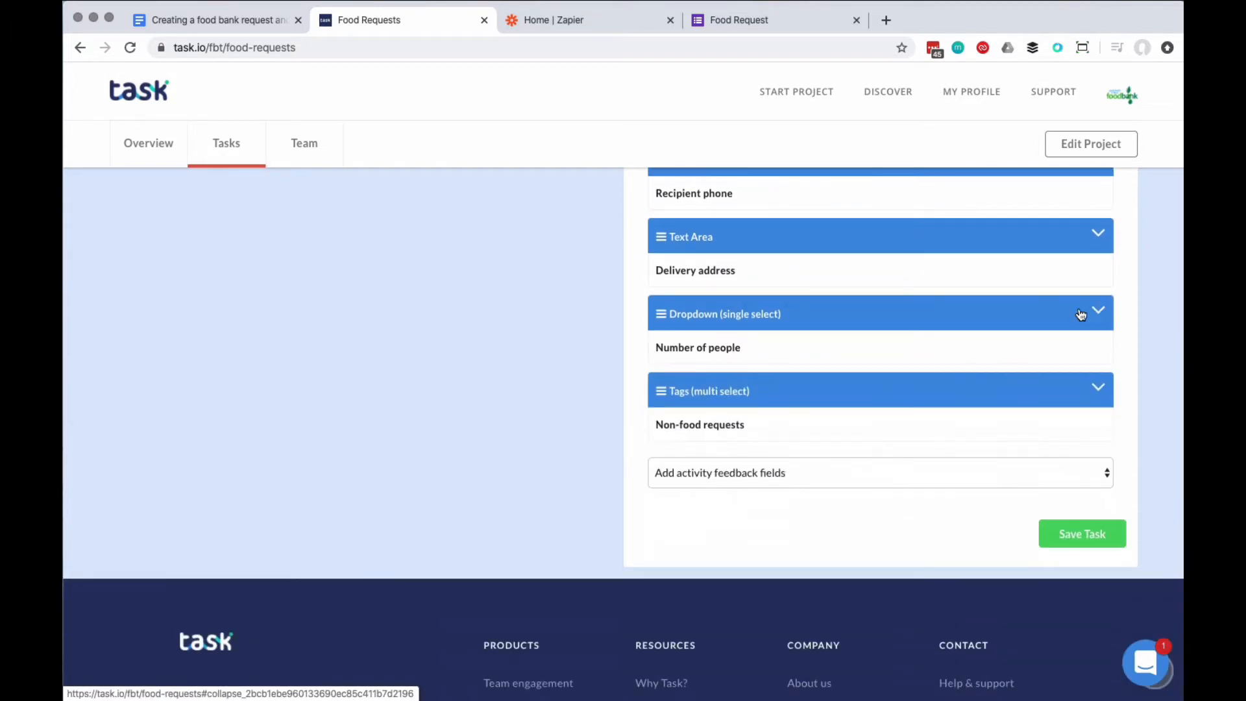
scroll(1065, 312, "down", 2)
left_click(1097, 341)
scroll(1096, 342, "down", 2)
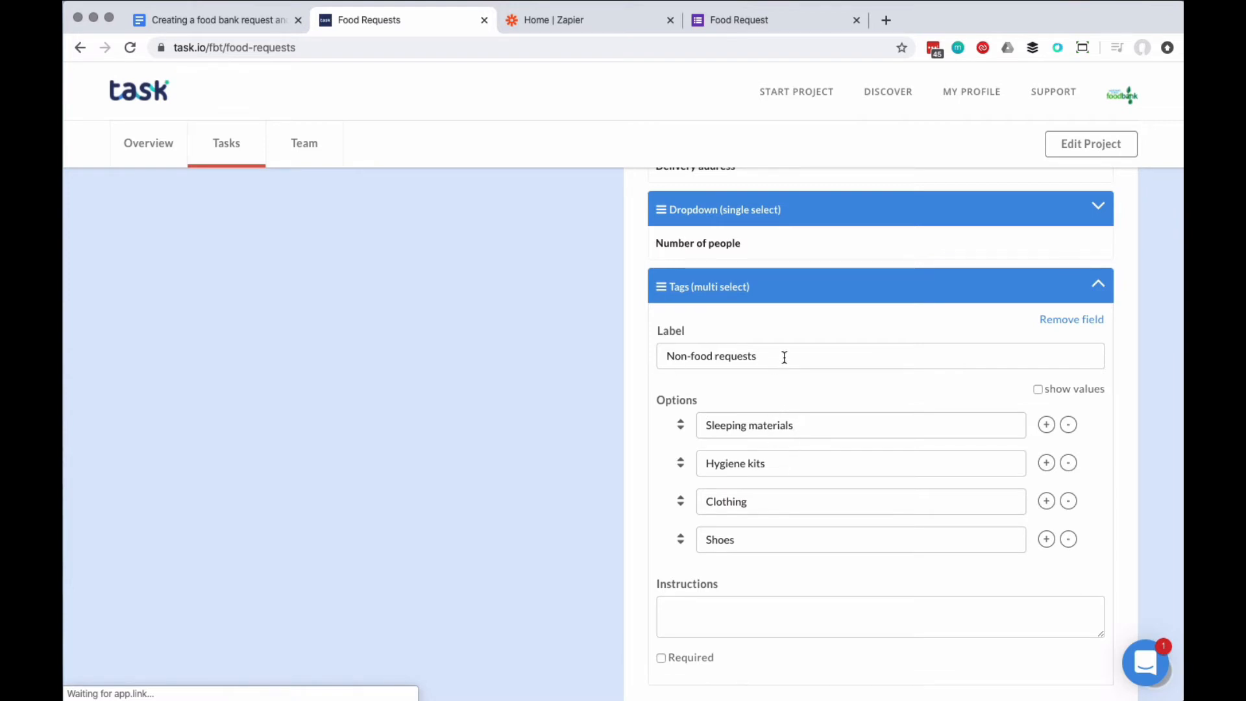
left_click(1099, 286)
scroll(1061, 402, "up", 3)
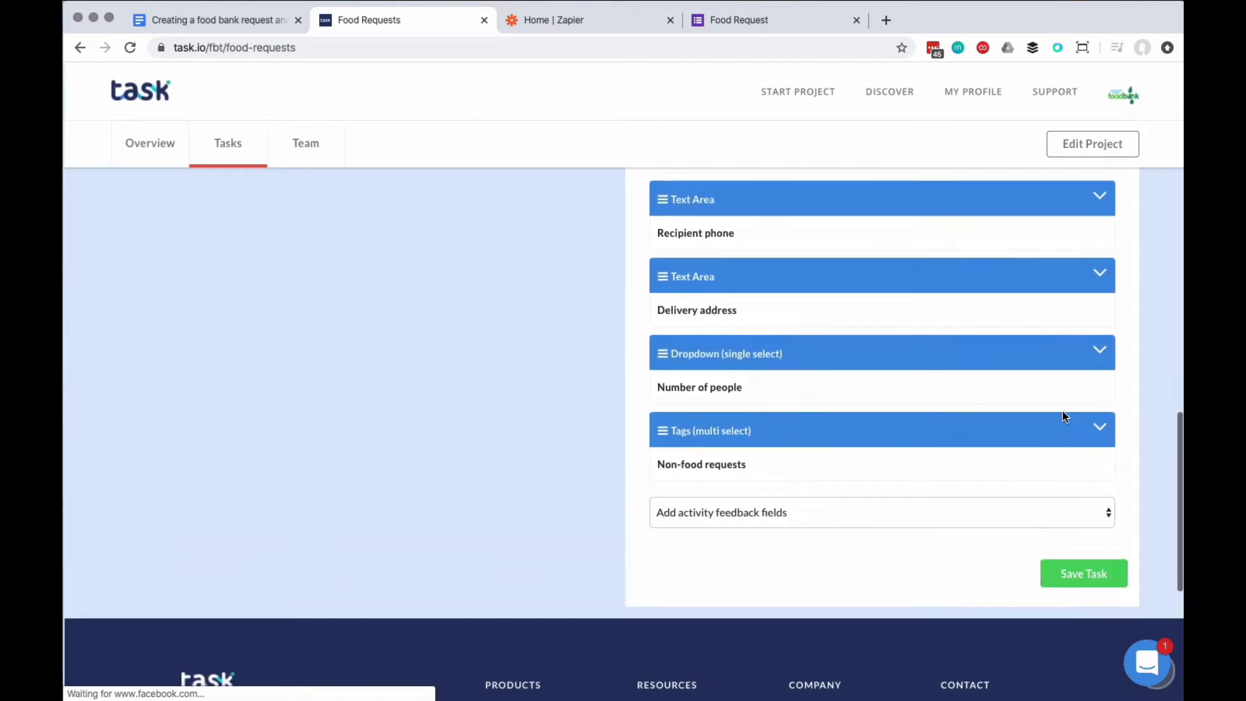
left_click(1080, 577)
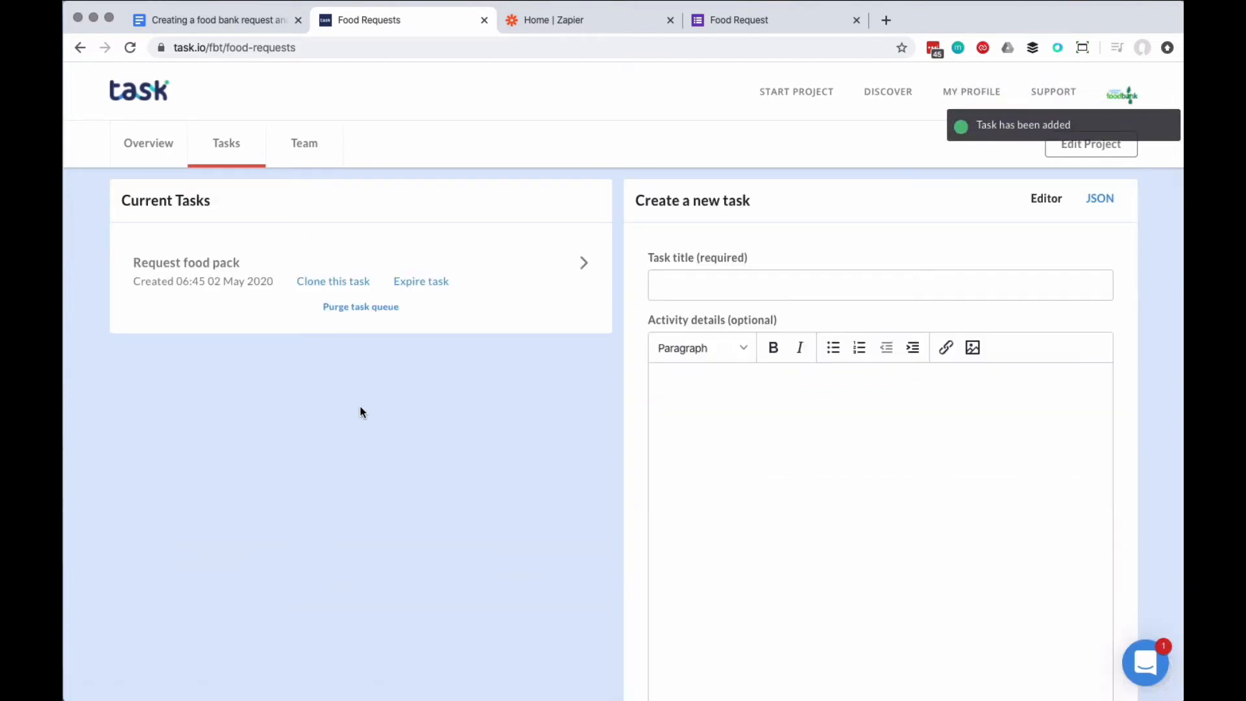
Step: From the Team tab's Manage Team, invite the first new member by their username
left_click(316, 147)
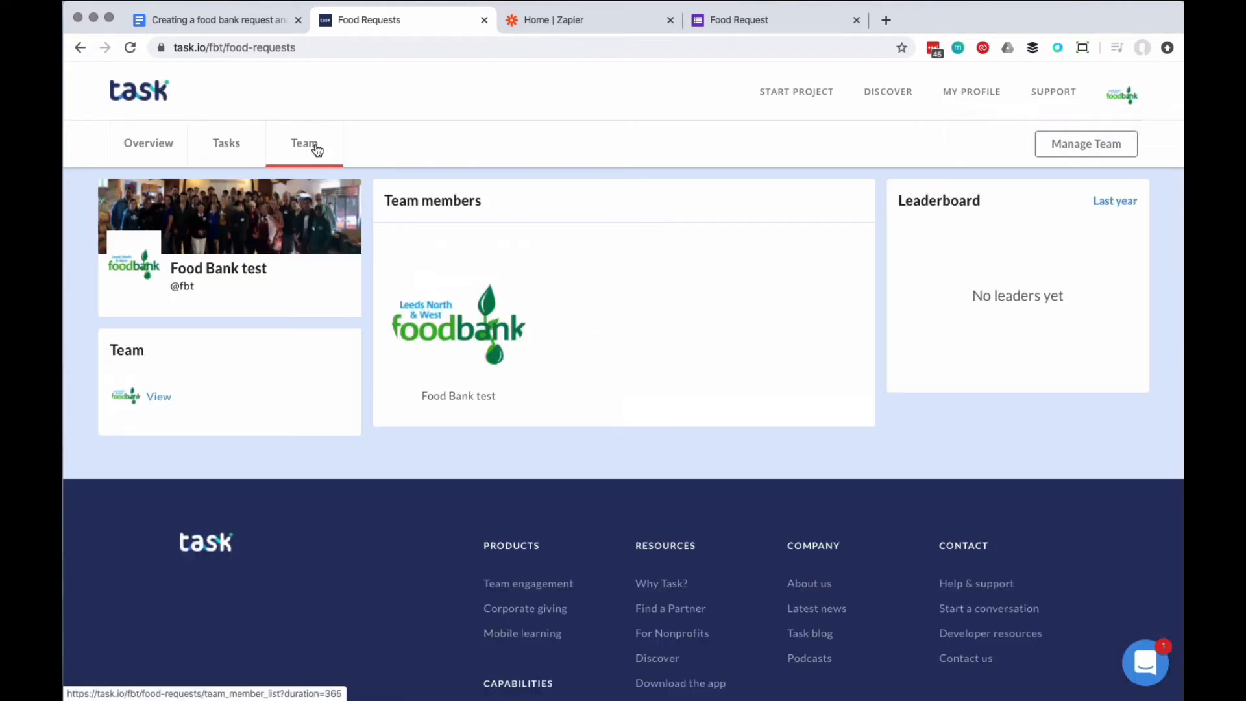
left_click(1085, 146)
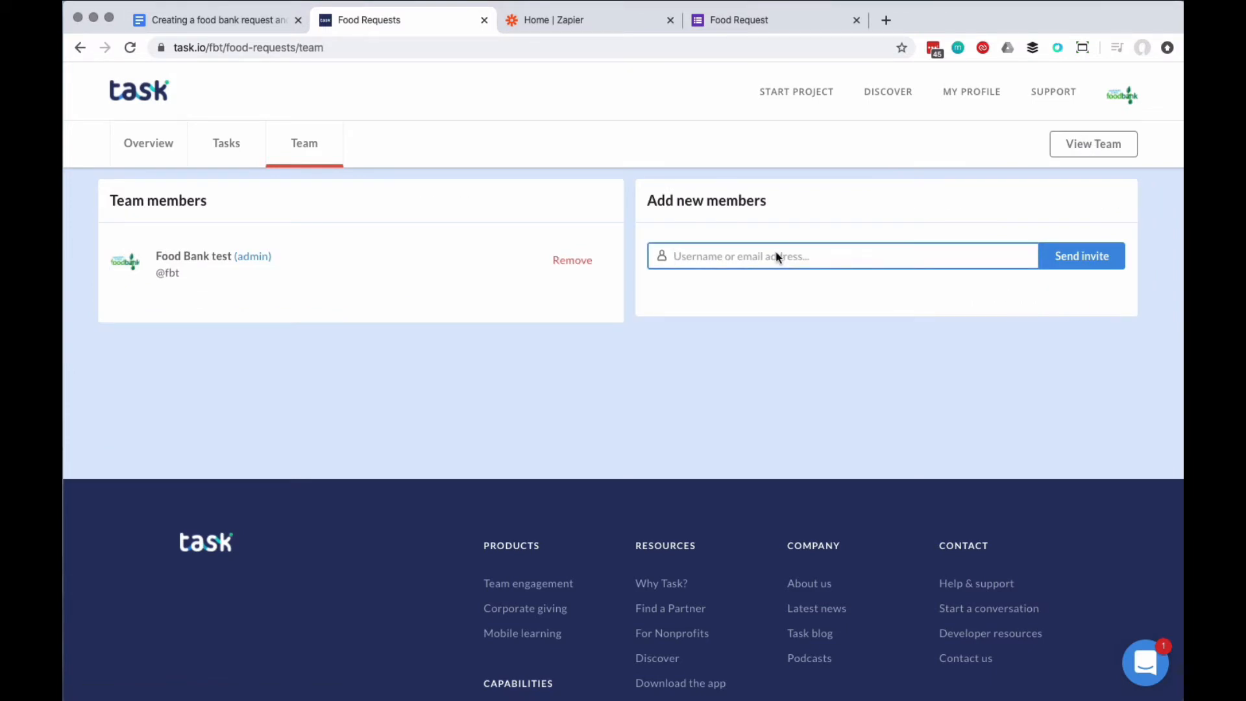
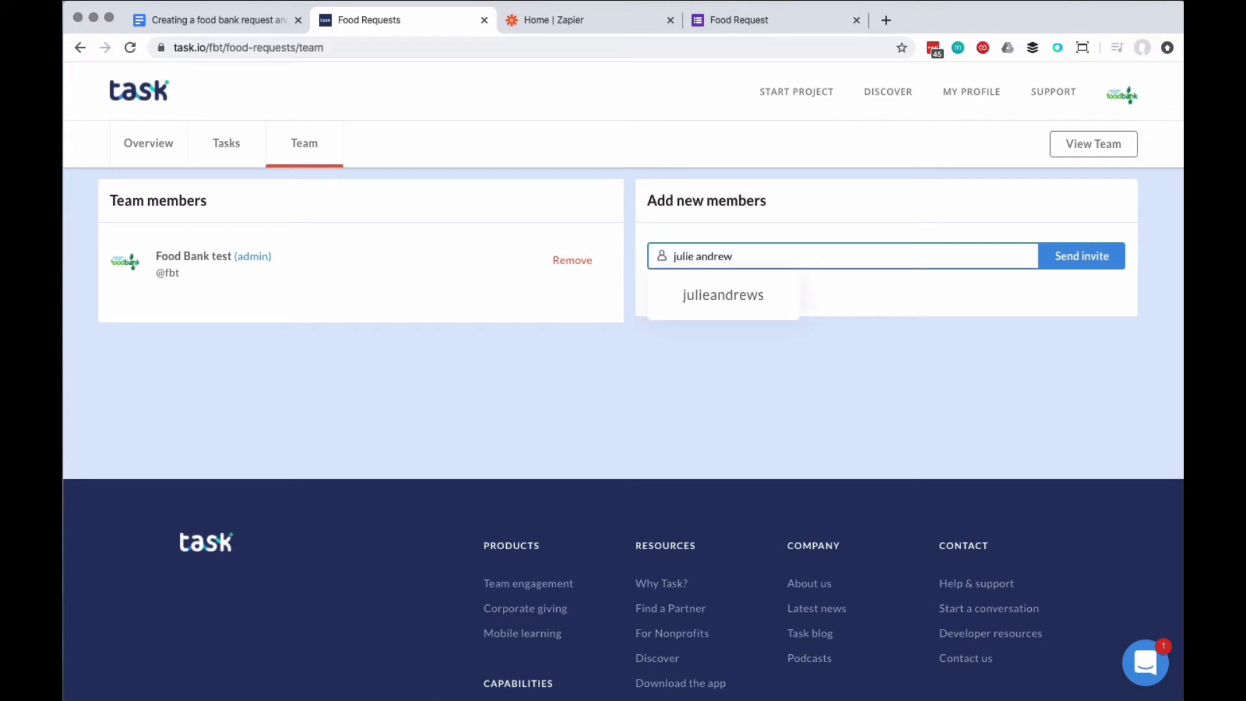
left_click(739, 294)
left_click(1093, 256)
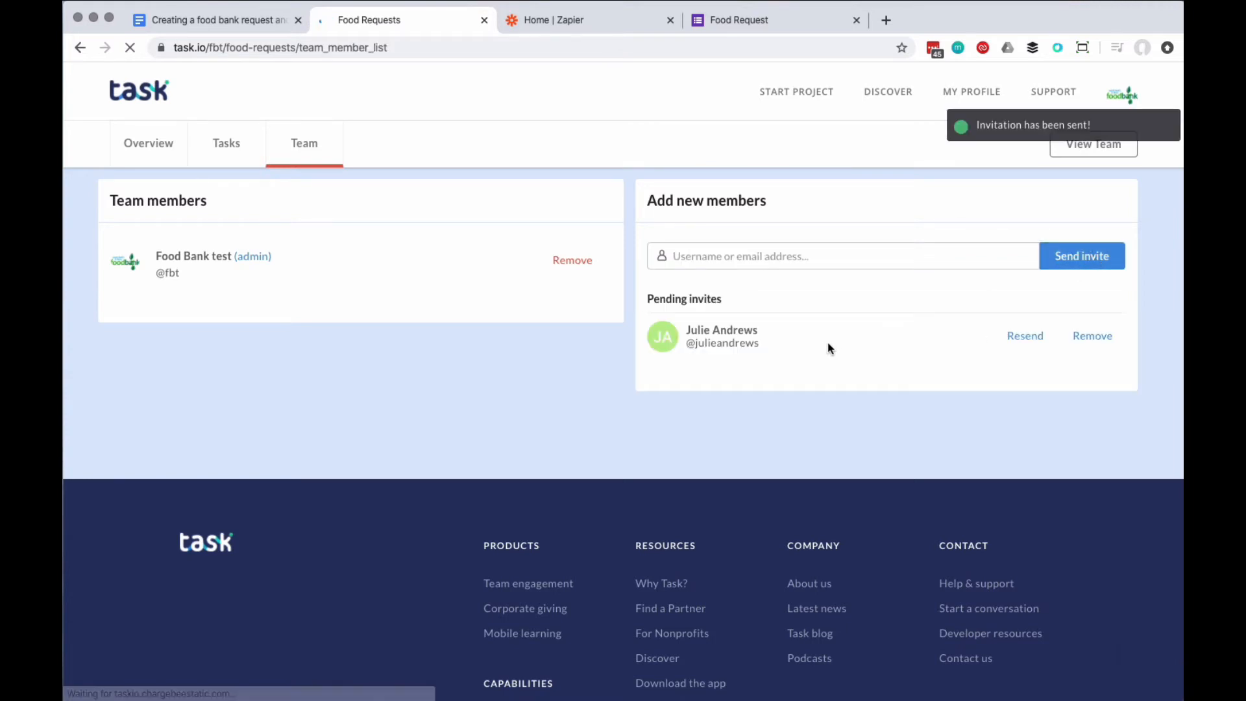
Step: Invite a second member by username so both show as pending invites
left_click(774, 253)
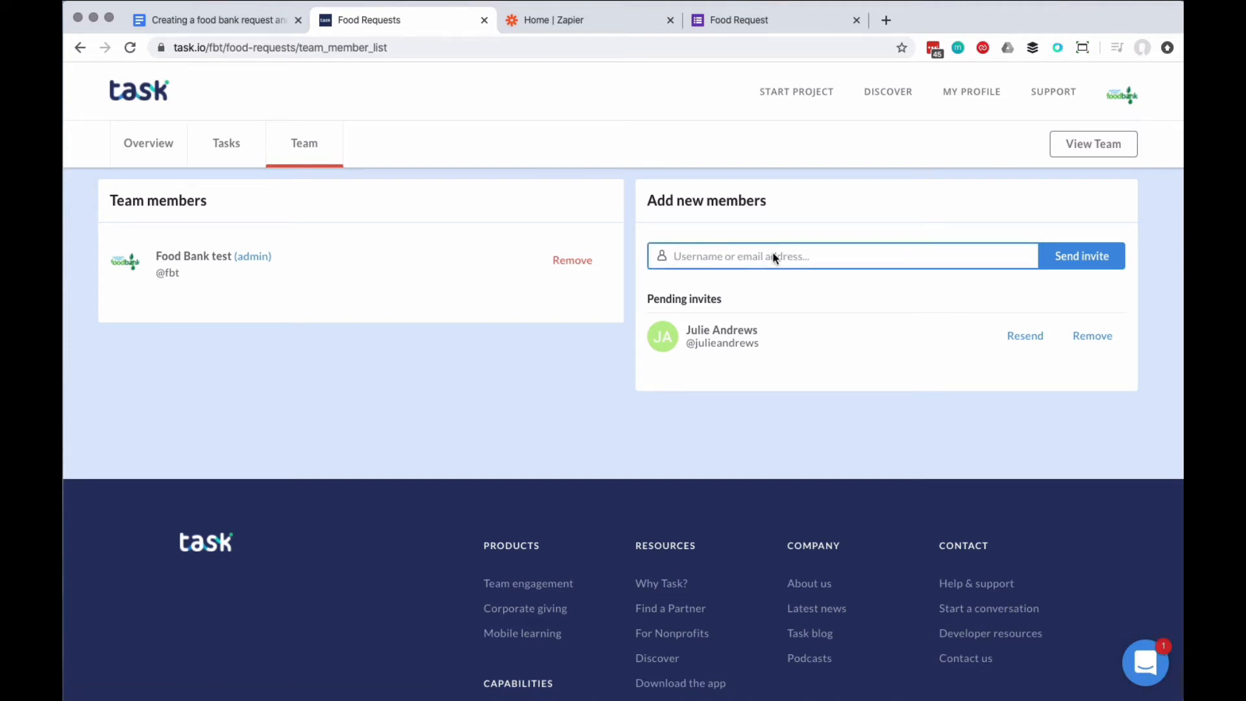
type("tony")
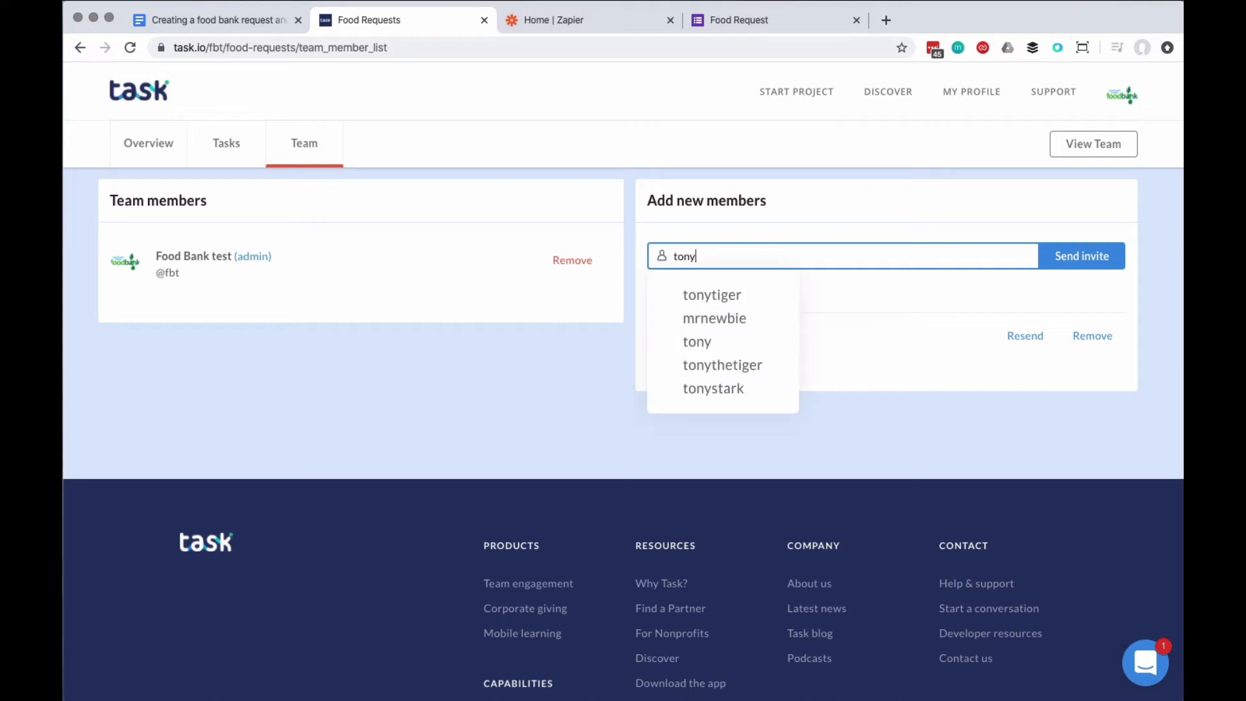
type("sta")
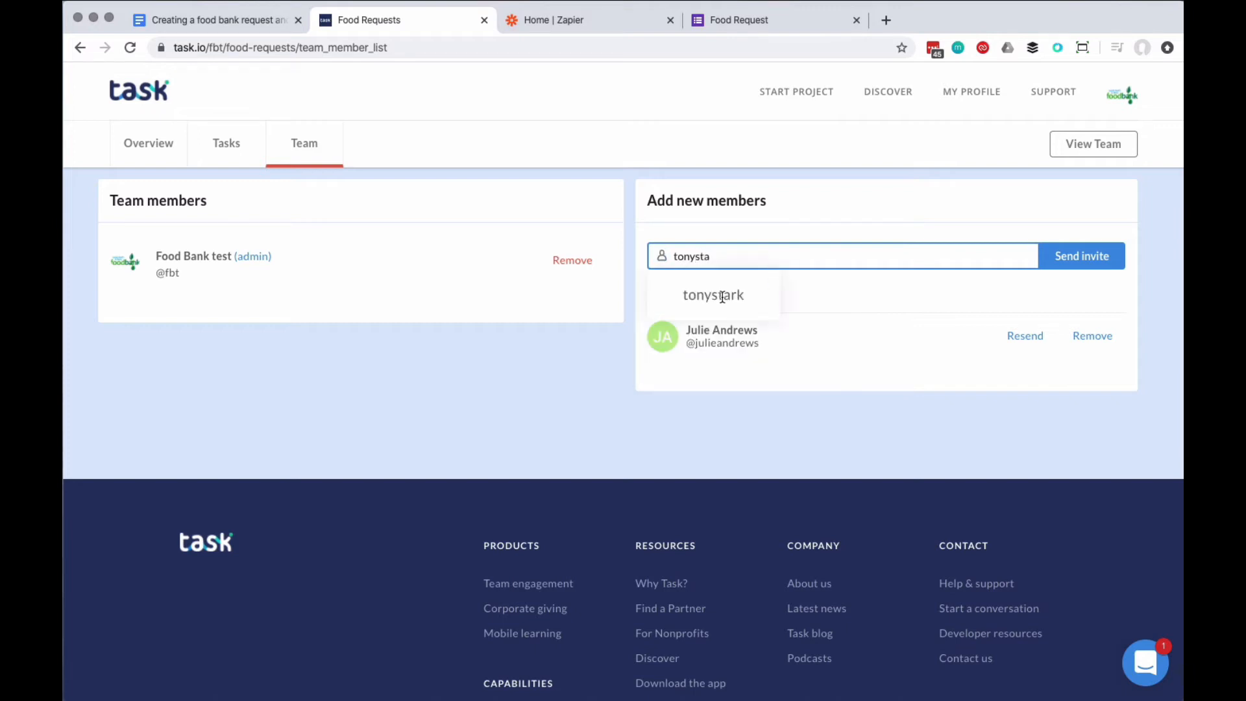
left_click(722, 297)
left_click(1072, 254)
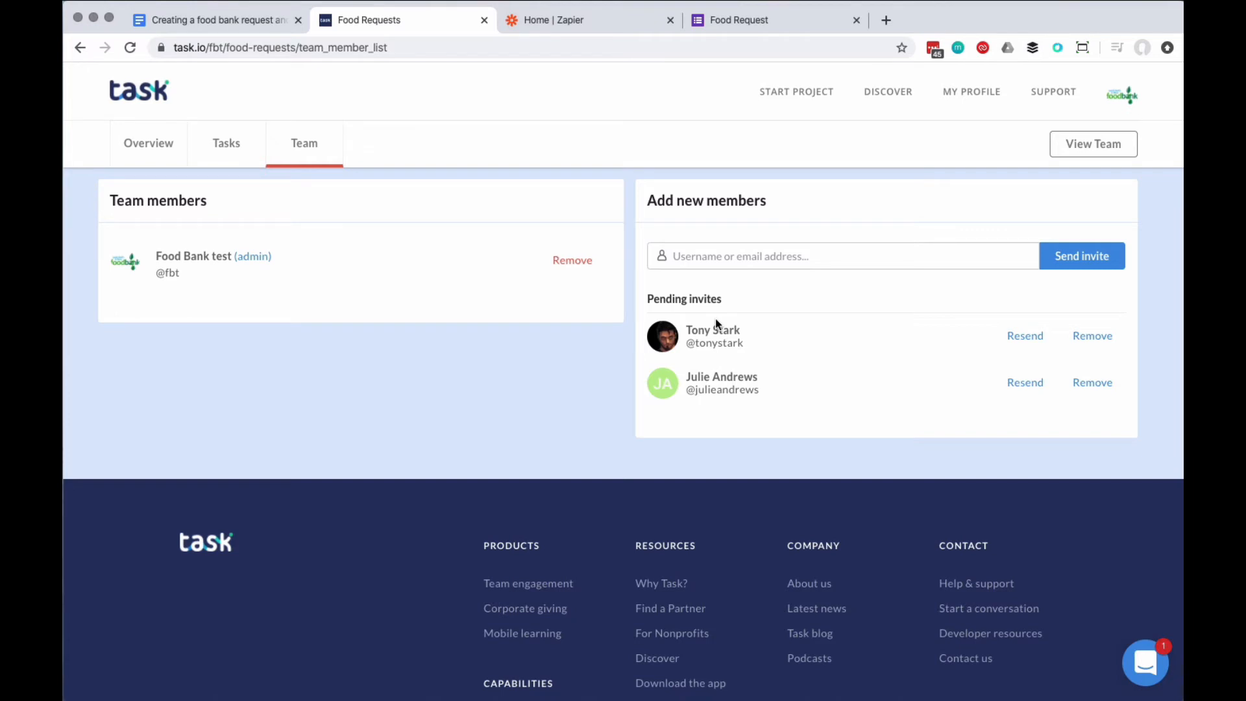
key("super+Tab")
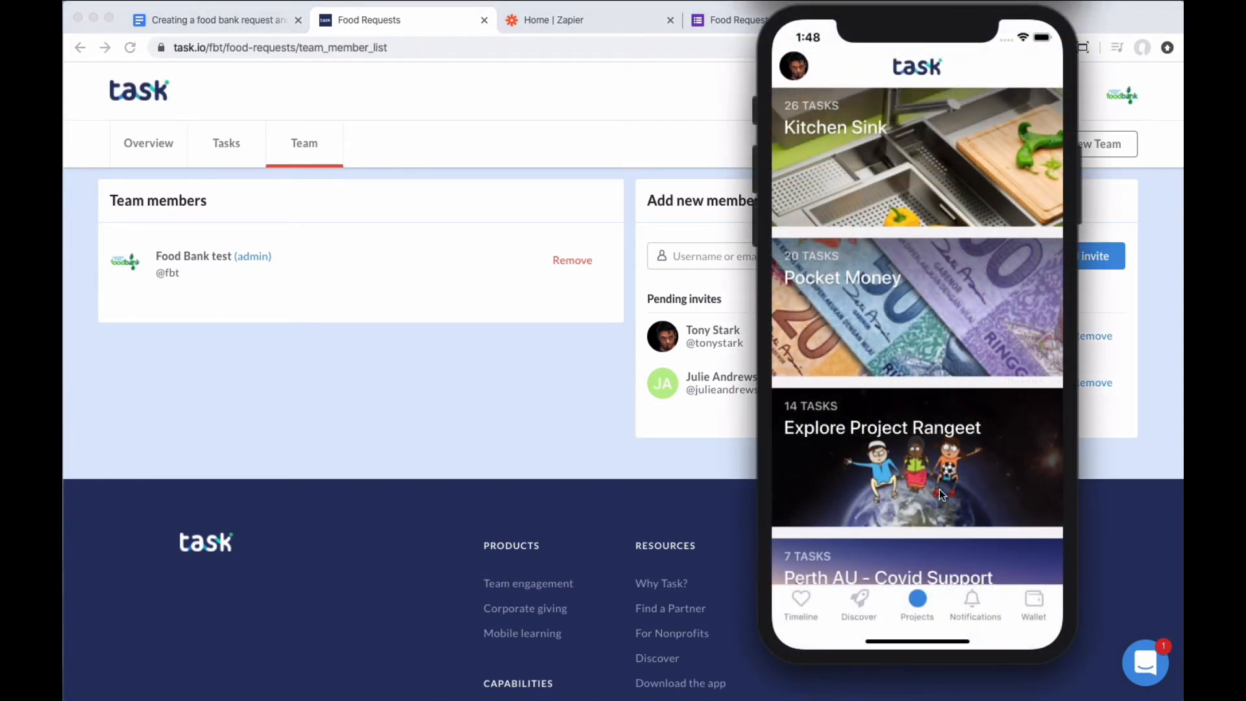
Step: On the simulator phone, open the Food Requests invitation from Notifications and join the project
left_click(971, 602)
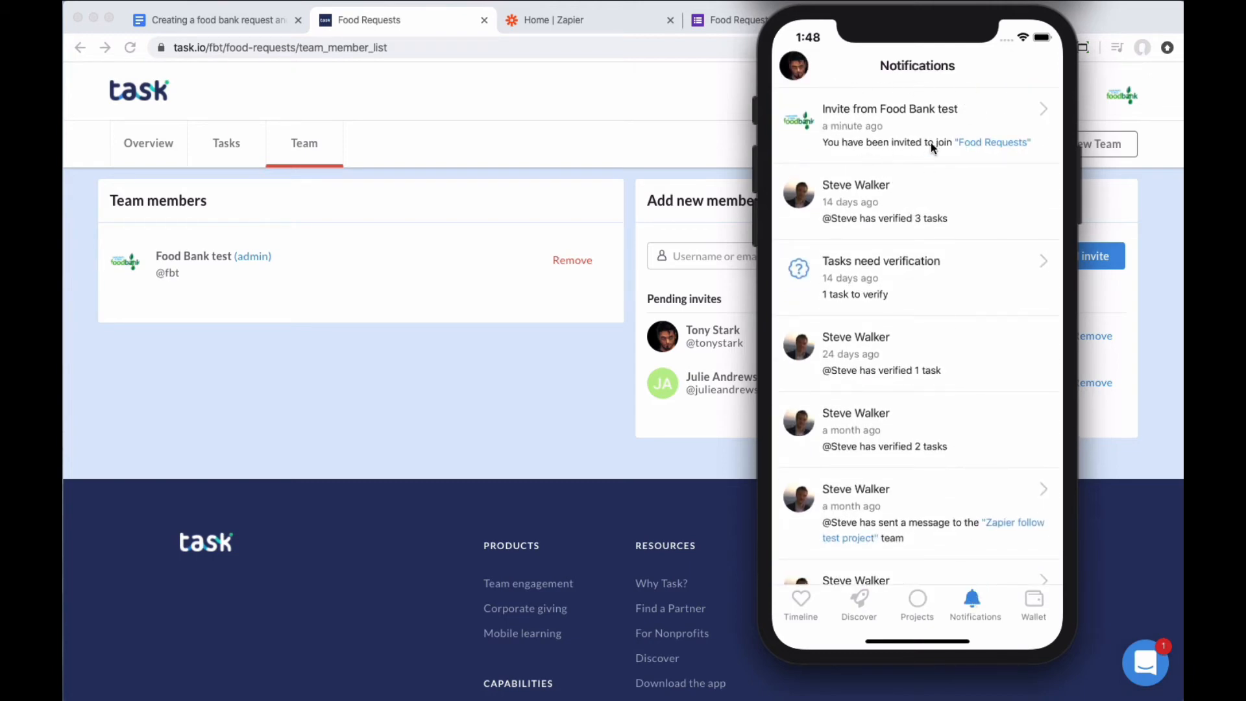
left_click(1045, 110)
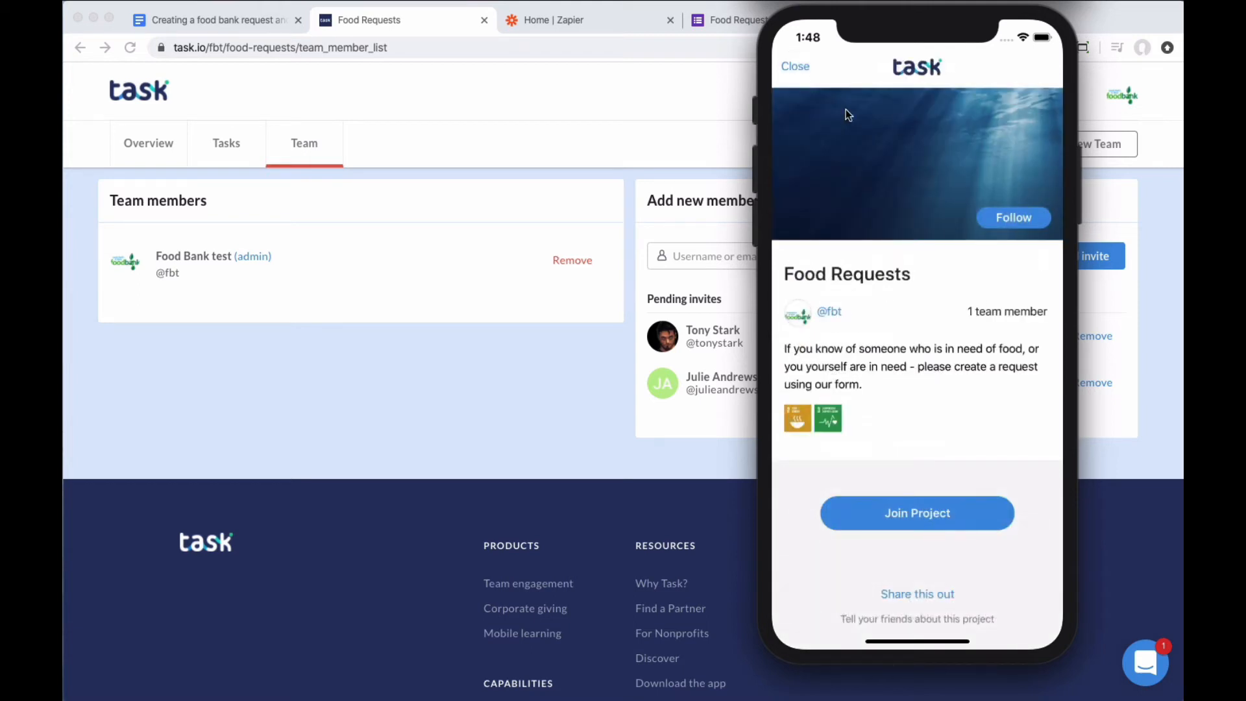
scroll(942, 337, "down", 2)
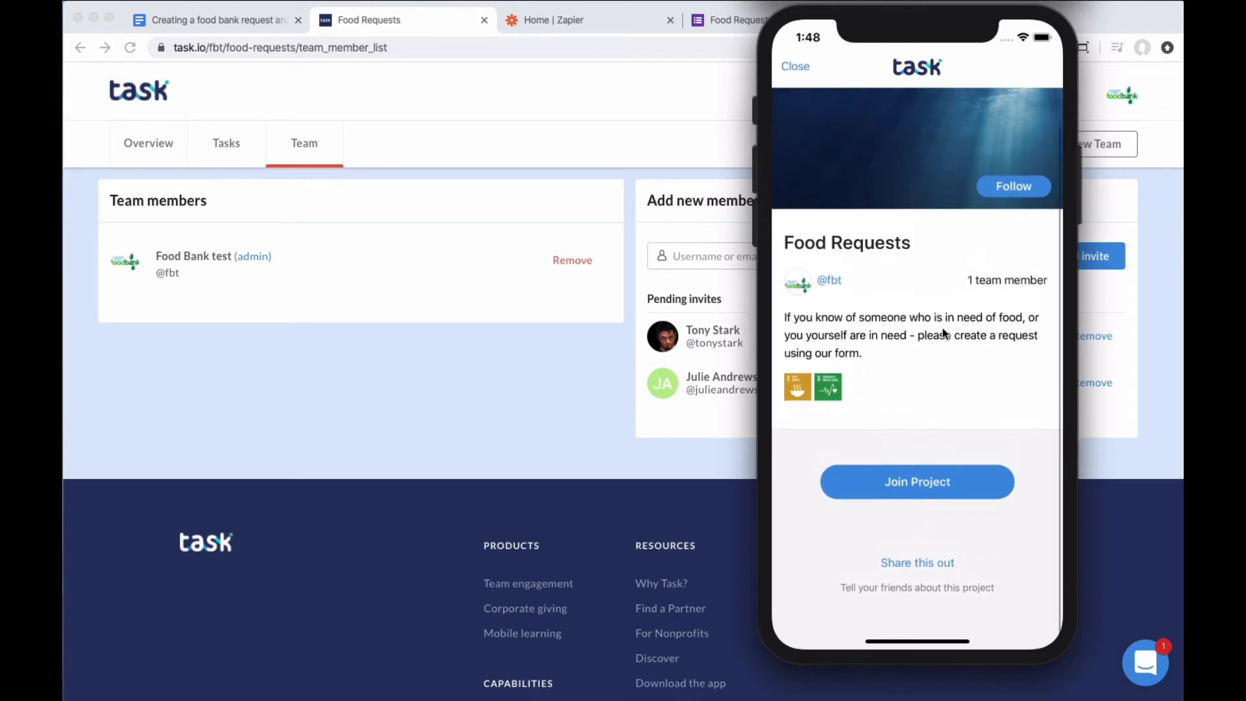
scroll(941, 312, "down", 2)
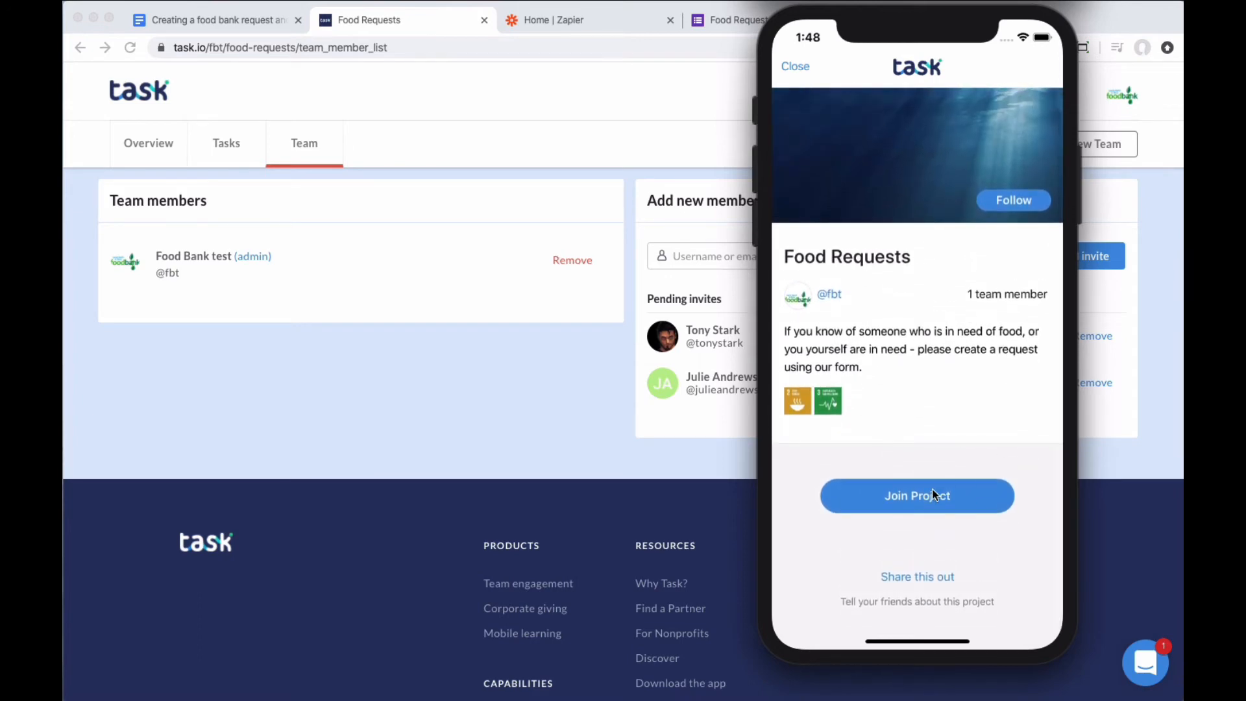
left_click(932, 488)
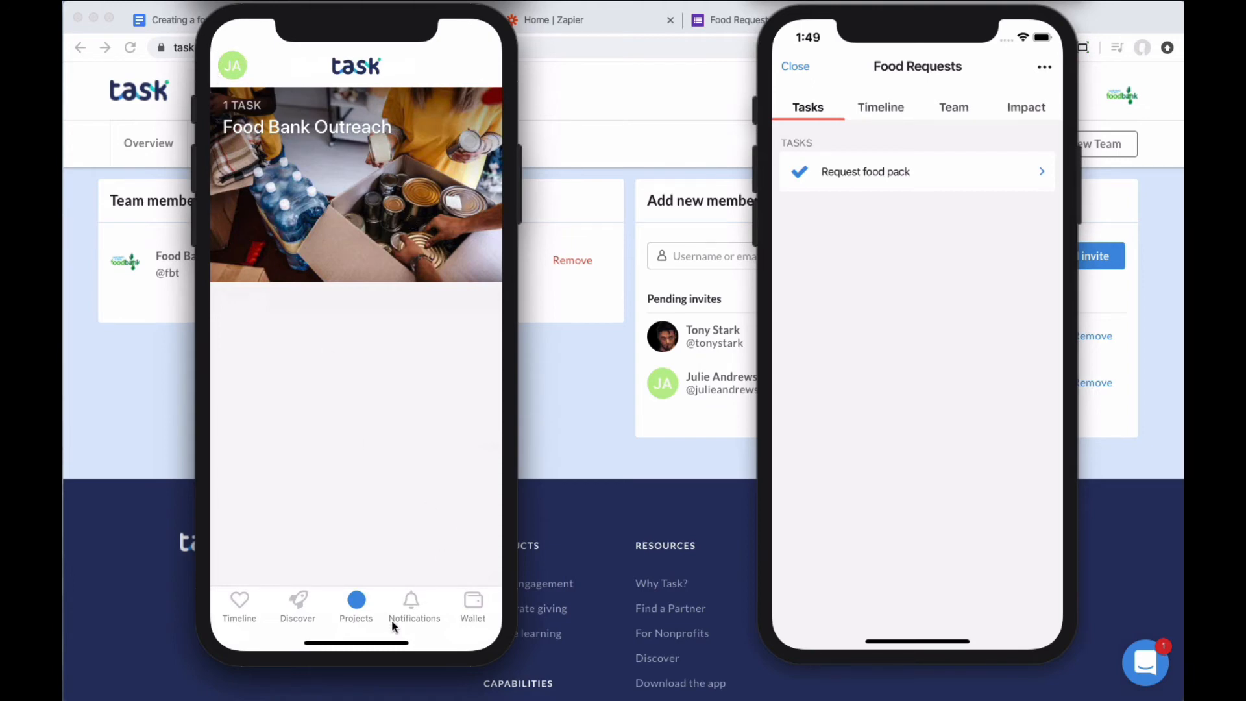
Step: On the left phone, join Food Requests from its invite, then return to the Projects list
left_click(415, 601)
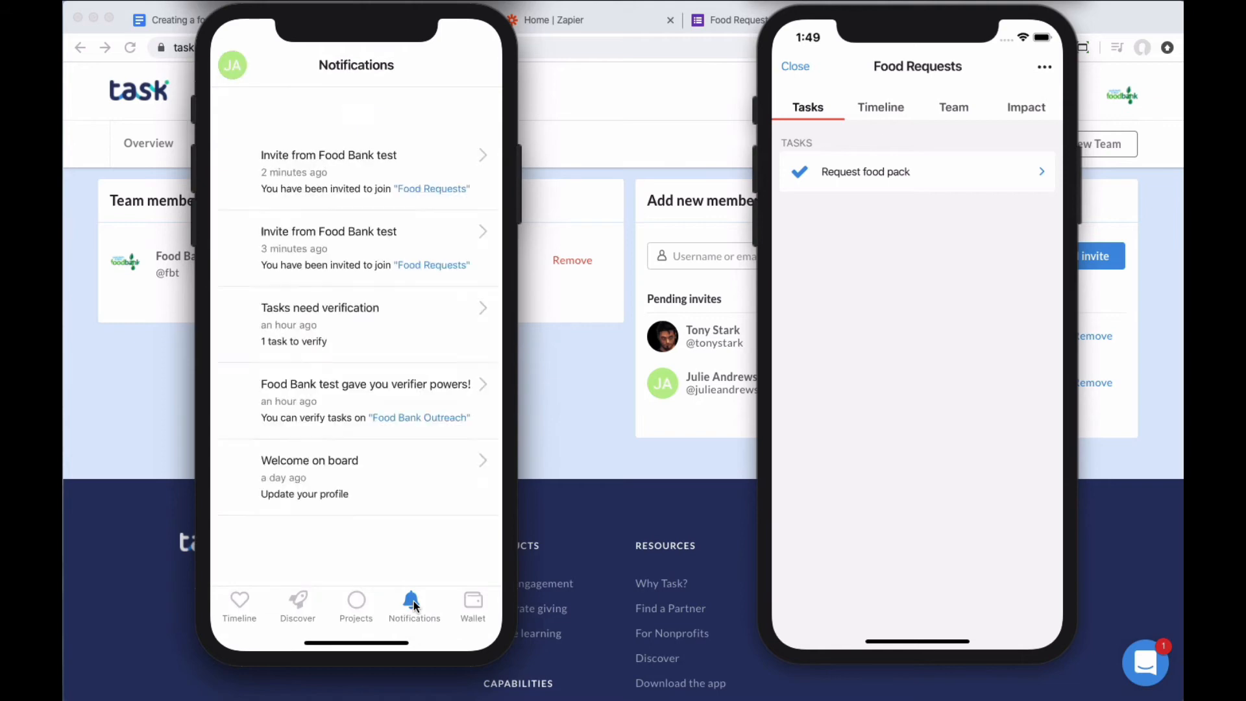
left_click(489, 109)
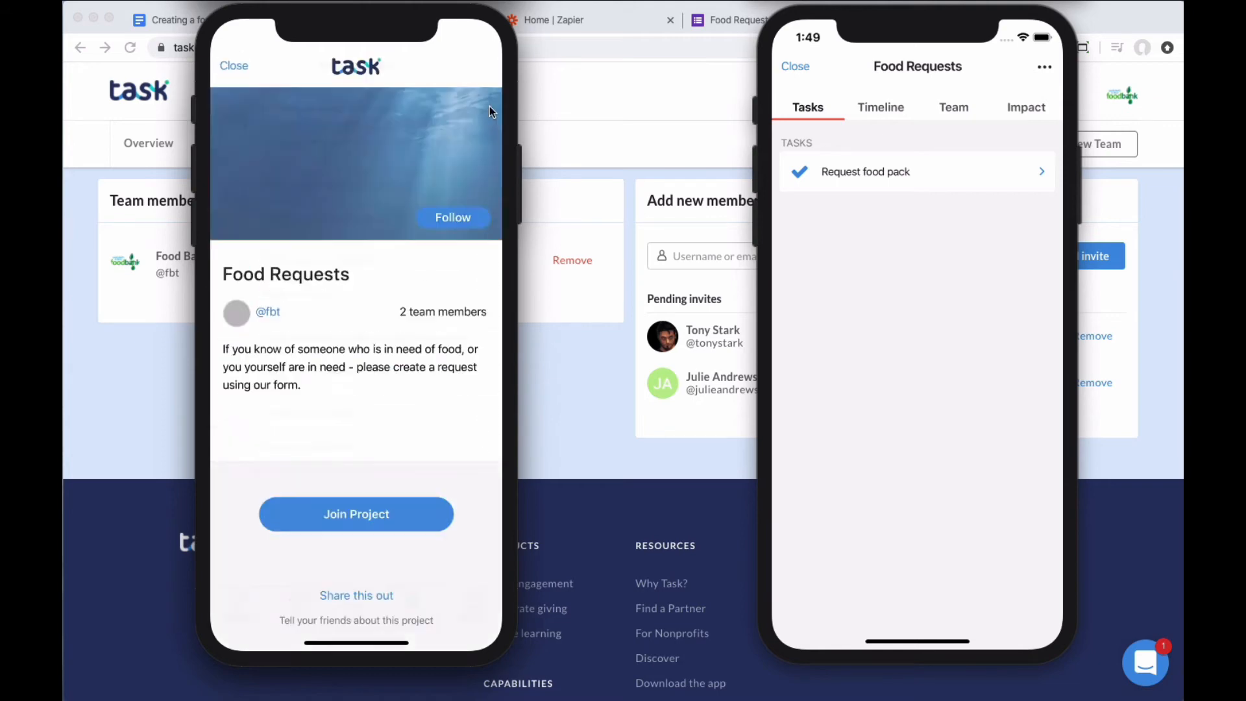
left_click(362, 515)
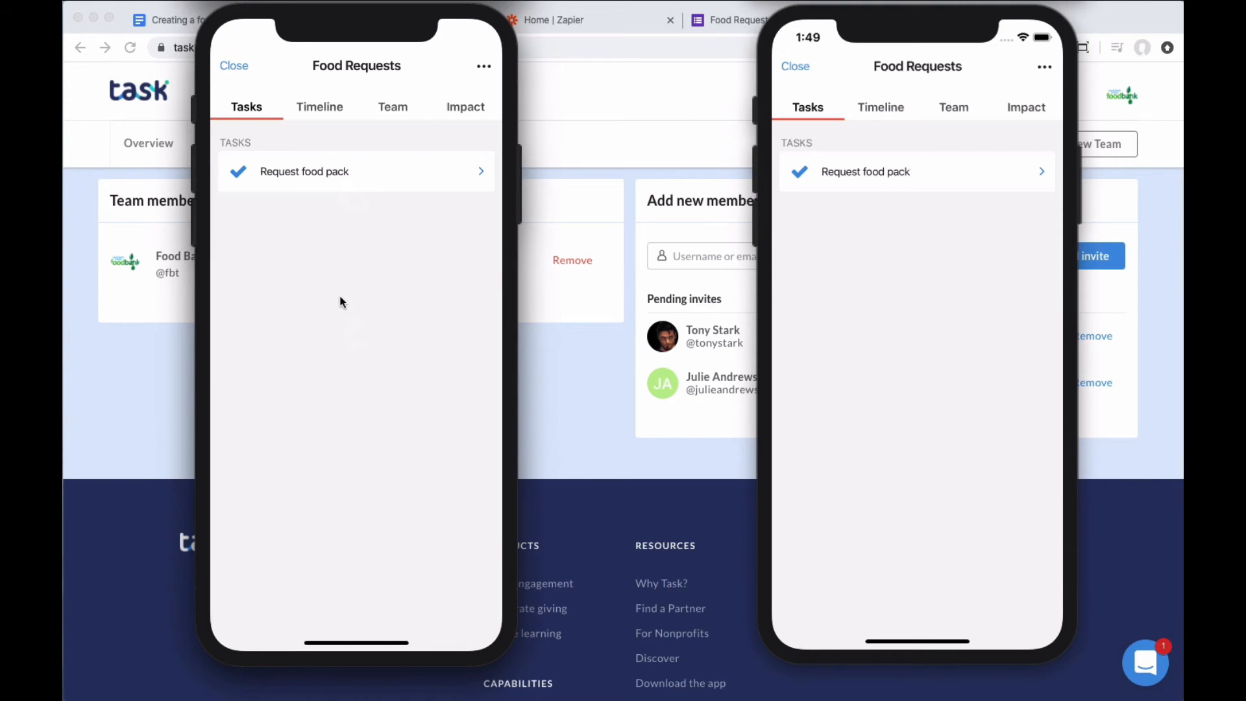
left_click_drag(333, 314, 357, 601)
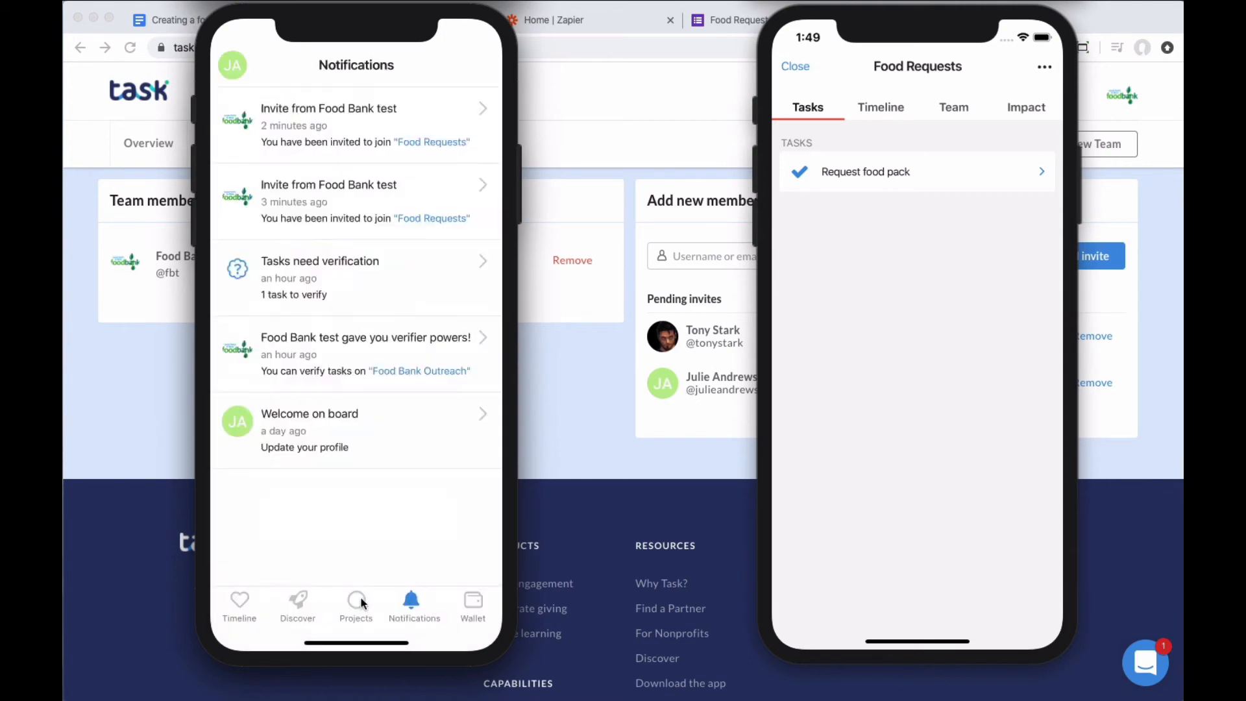
left_click(357, 600)
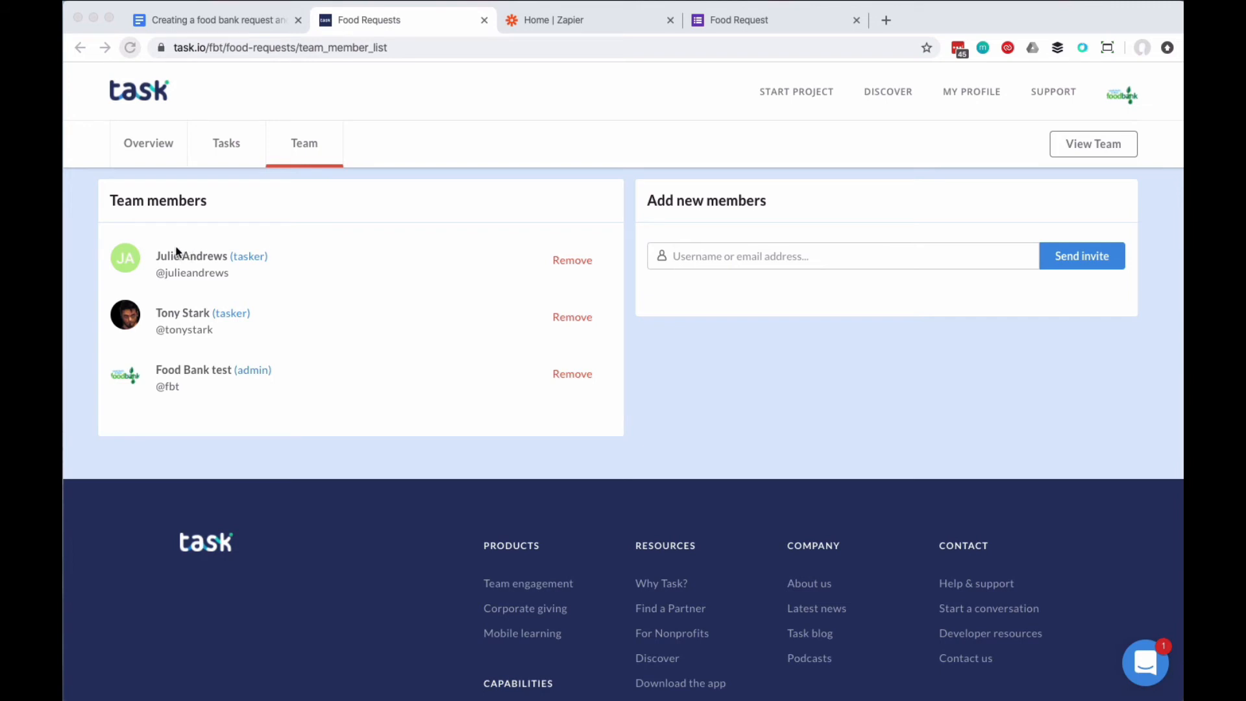
Step: Give the first Food Requests team member the Verifier role alongside tasker, dismissing the upgrade offer
left_click(353, 274)
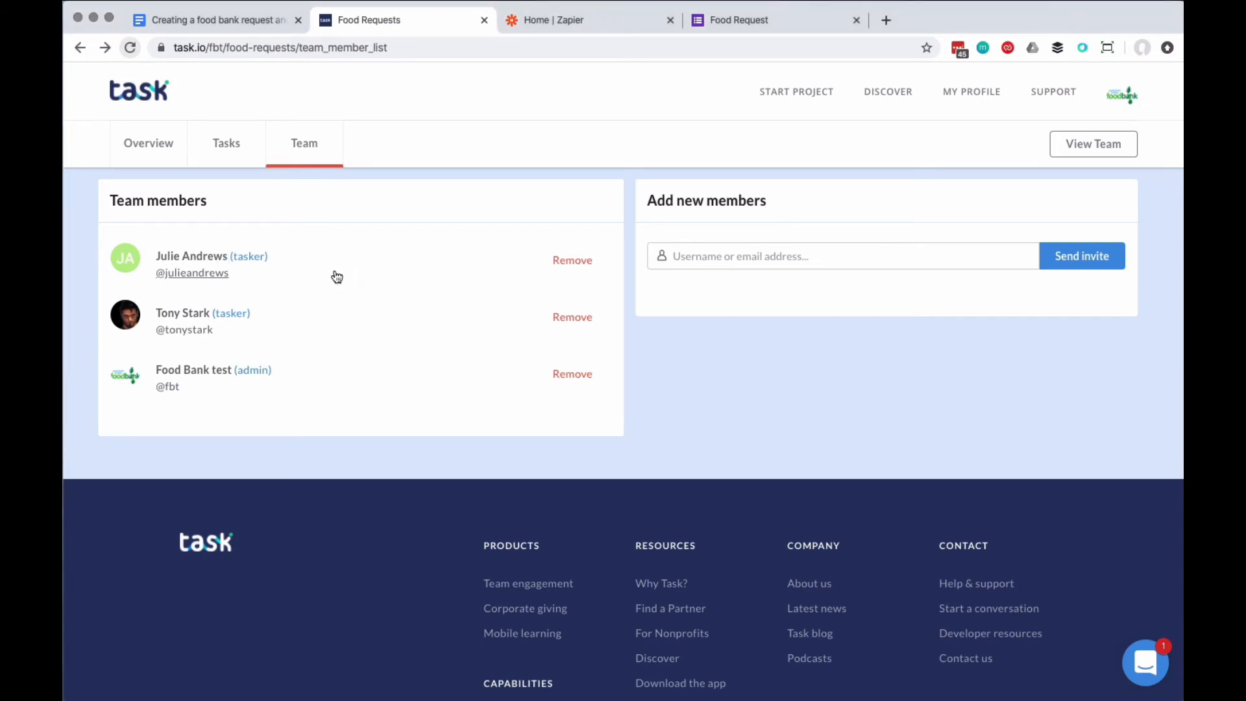
left_click(257, 261)
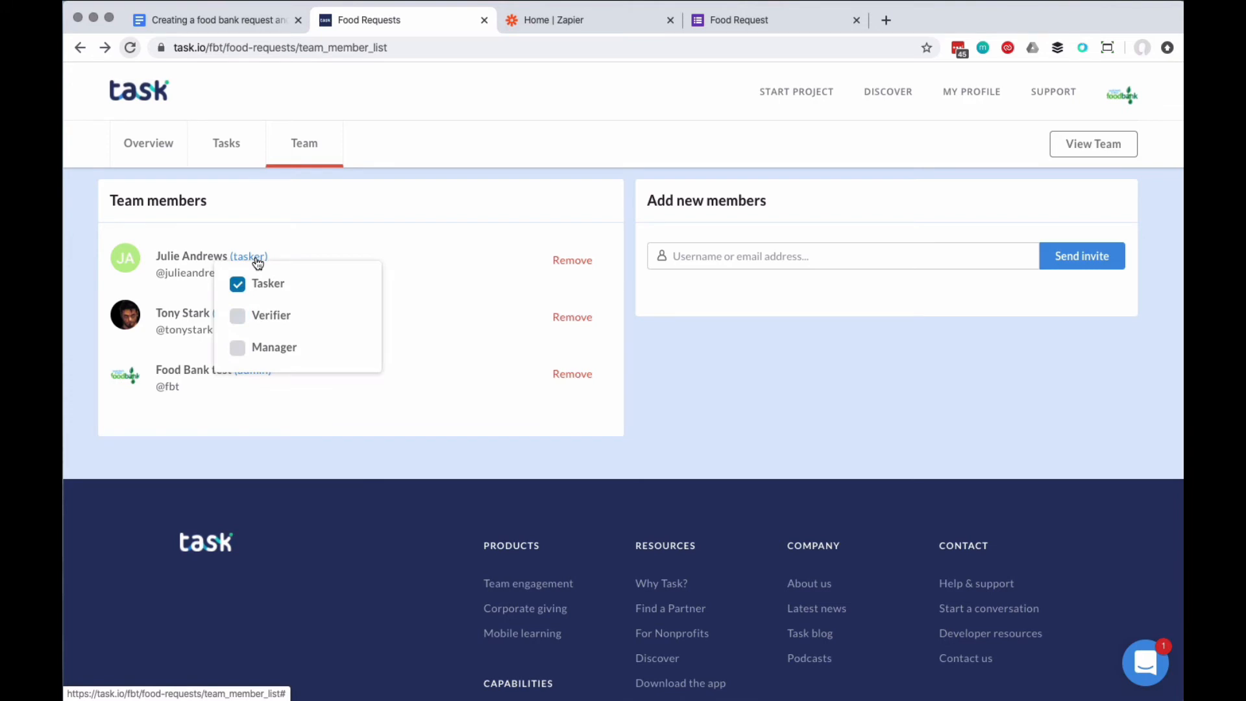
left_click(238, 316)
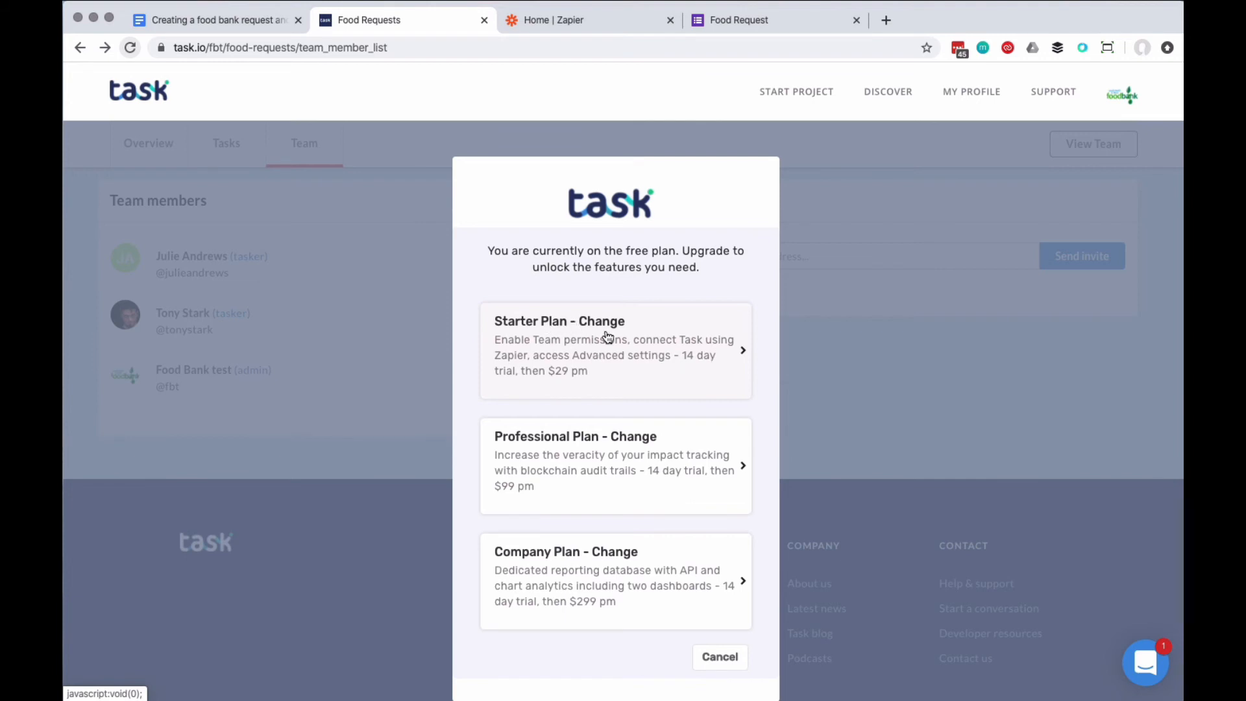
left_click(414, 255)
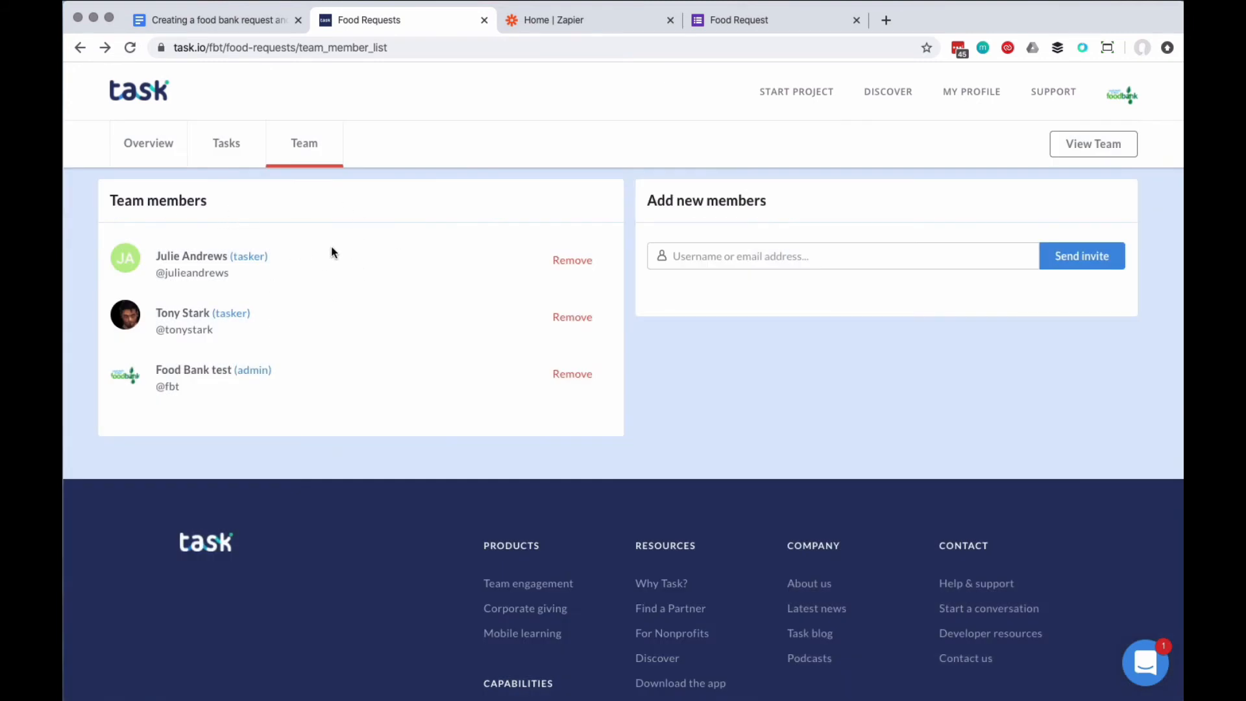
left_click(259, 257)
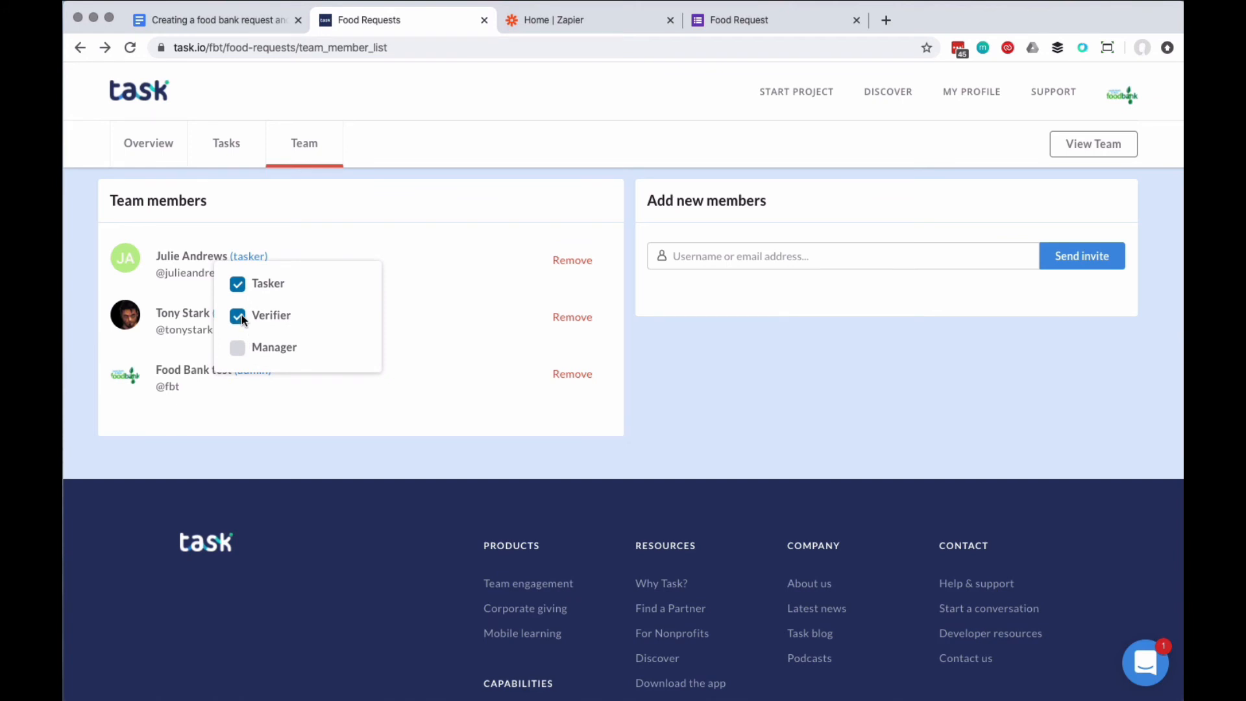
left_click(444, 299)
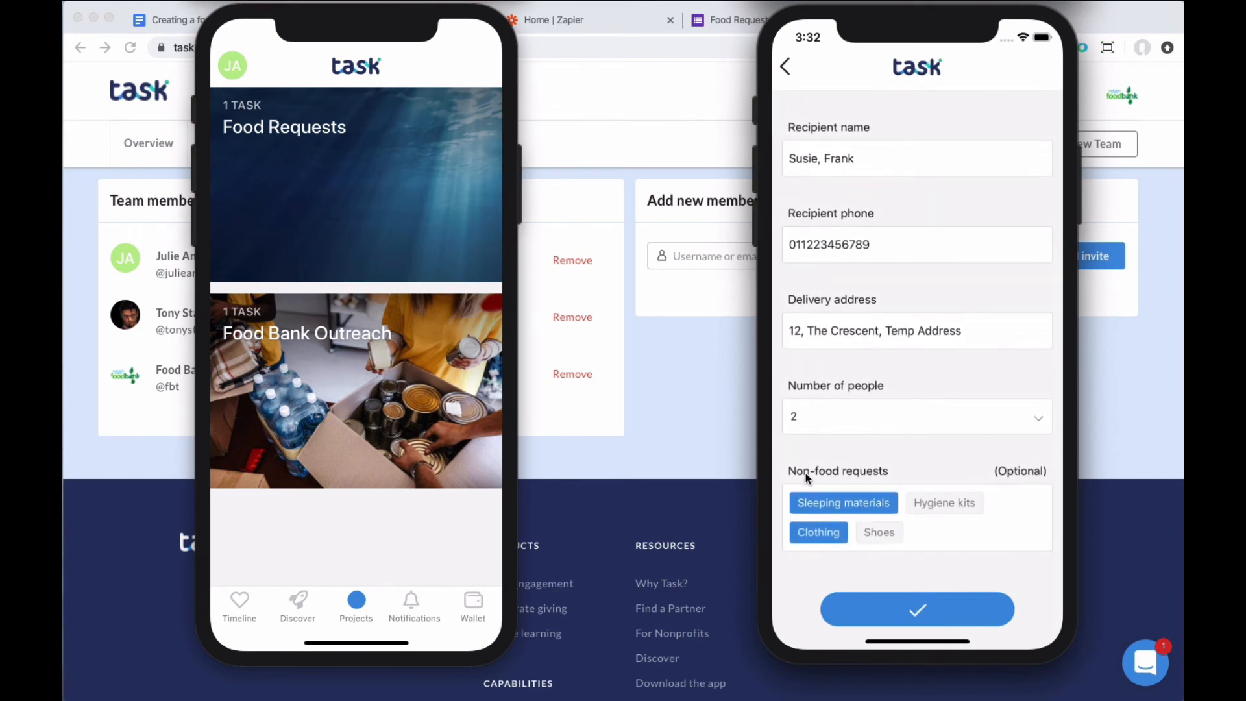
Step: Submit the food pack request and confirm the verifier's phone lists Food Requests with 1 task to verify
left_click(923, 607)
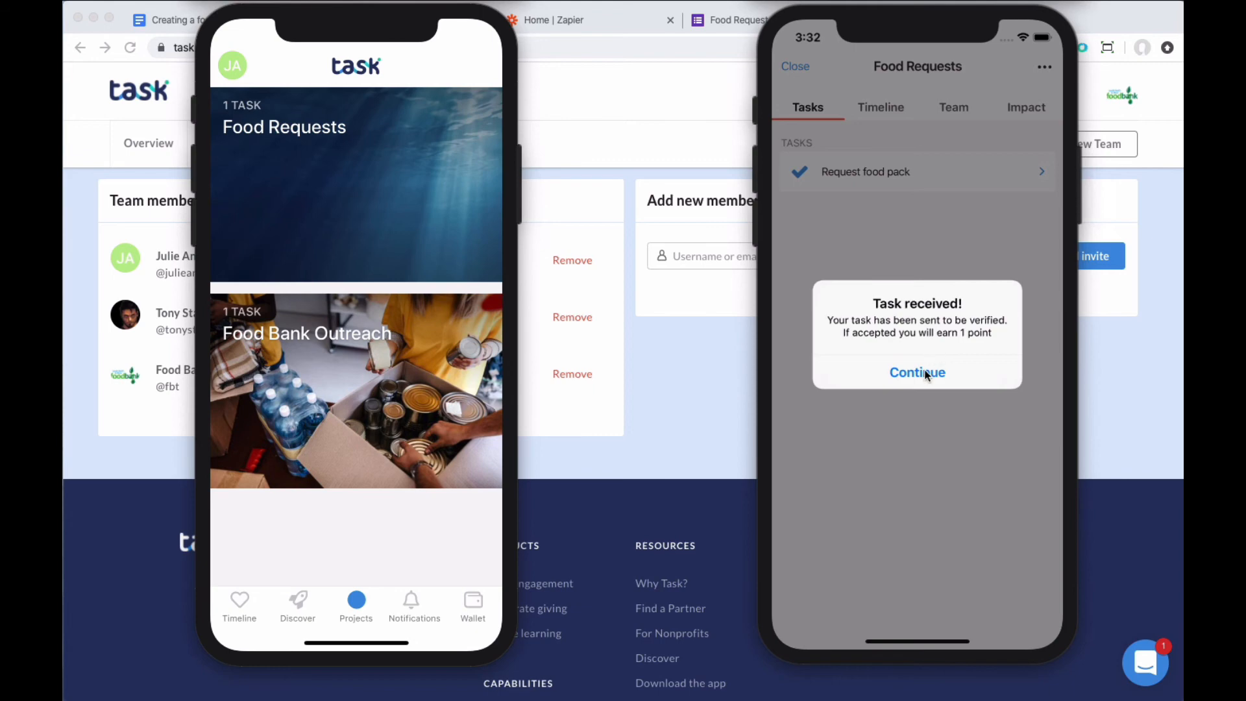
left_click(921, 372)
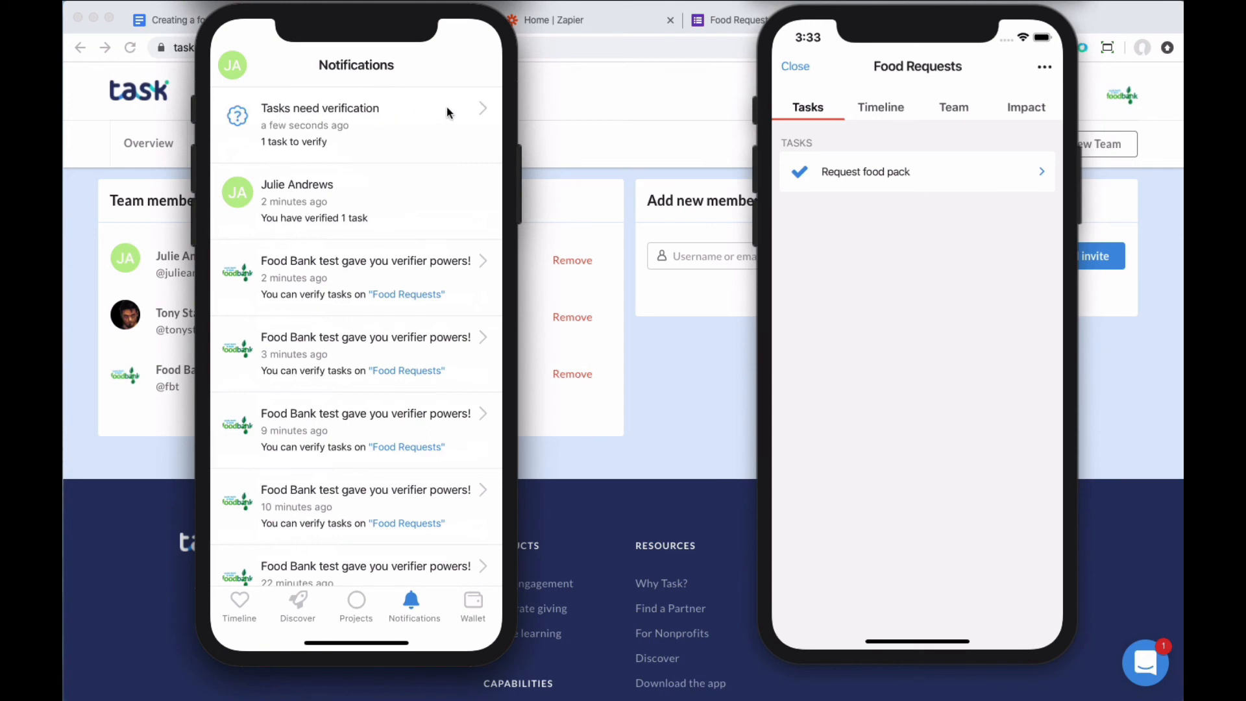
left_click(486, 110)
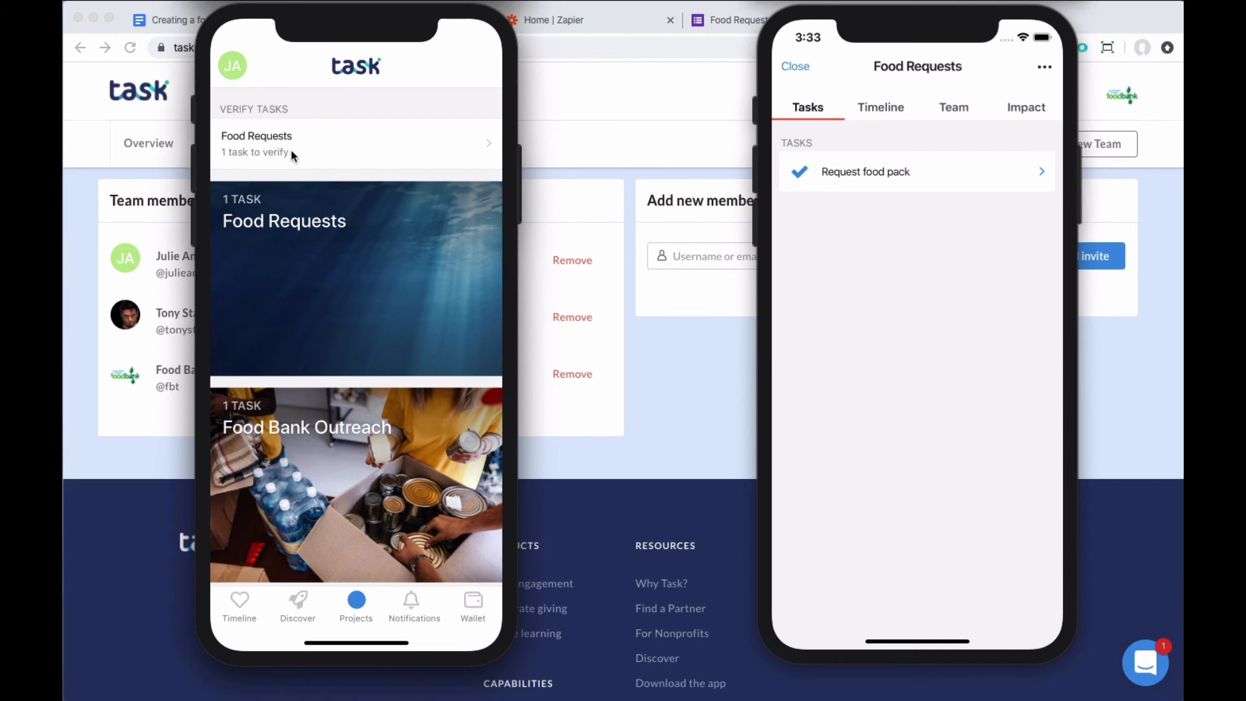
Step: Open the Request food pack task from the Food Requests verification list and review its recipient details
left_click(411, 140)
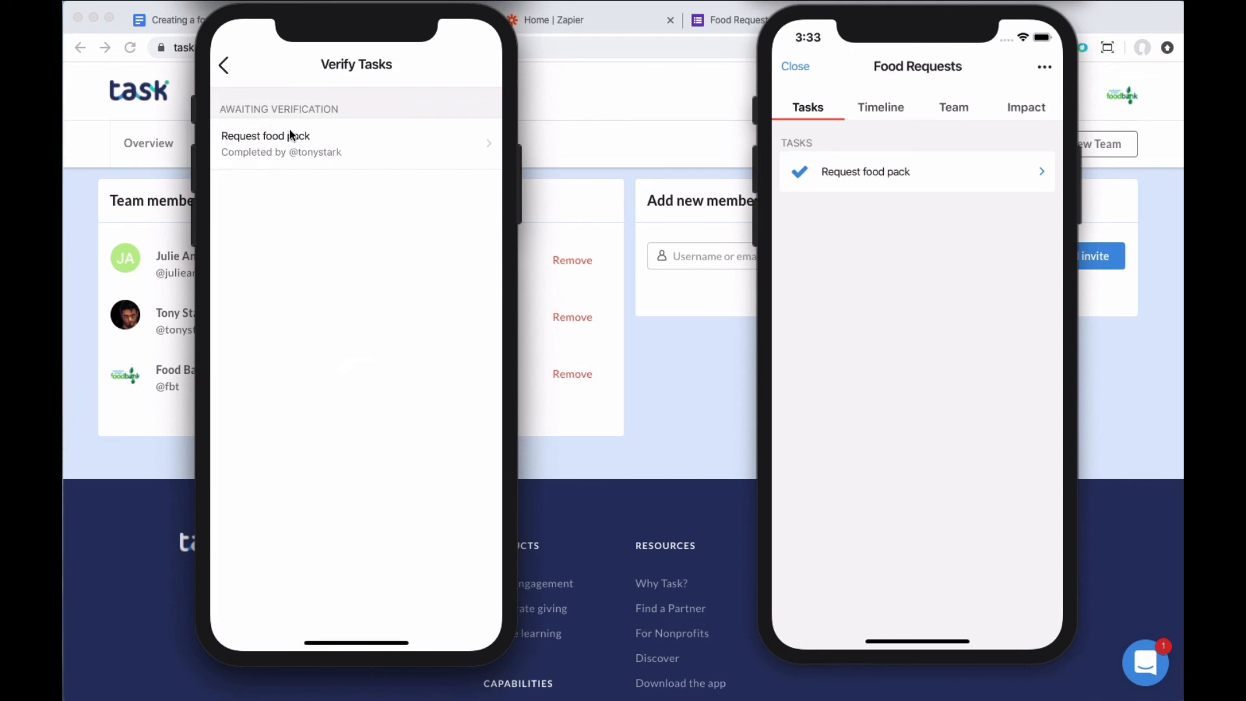
left_click(383, 143)
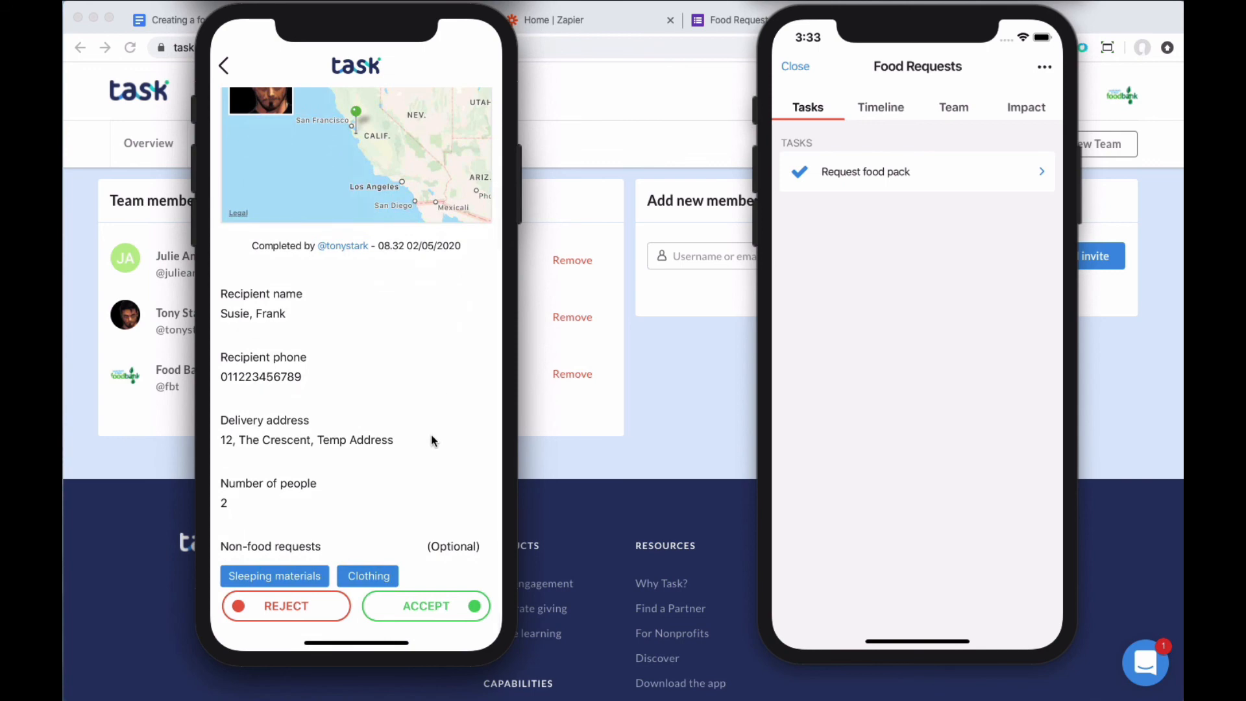
scroll(431, 433, "down", 2)
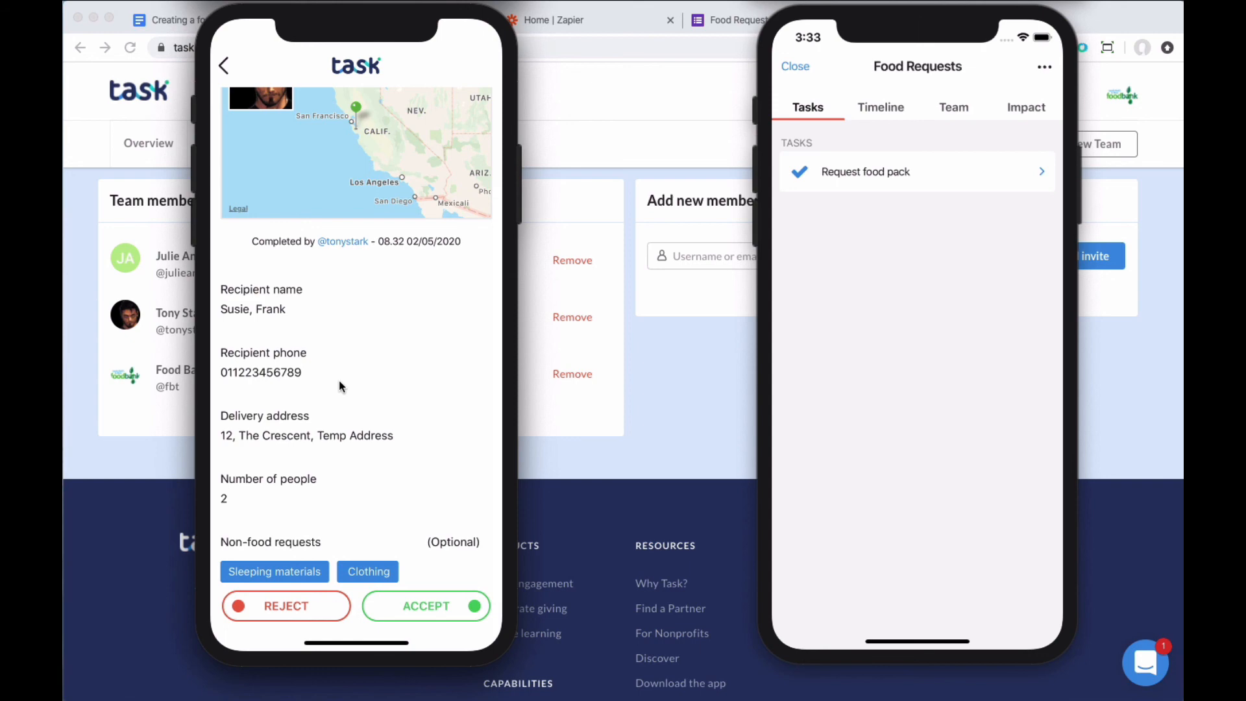
Step: Abandon a started rejection with reason, then accept the food pack request as verified
left_click(293, 605)
left_click(382, 579)
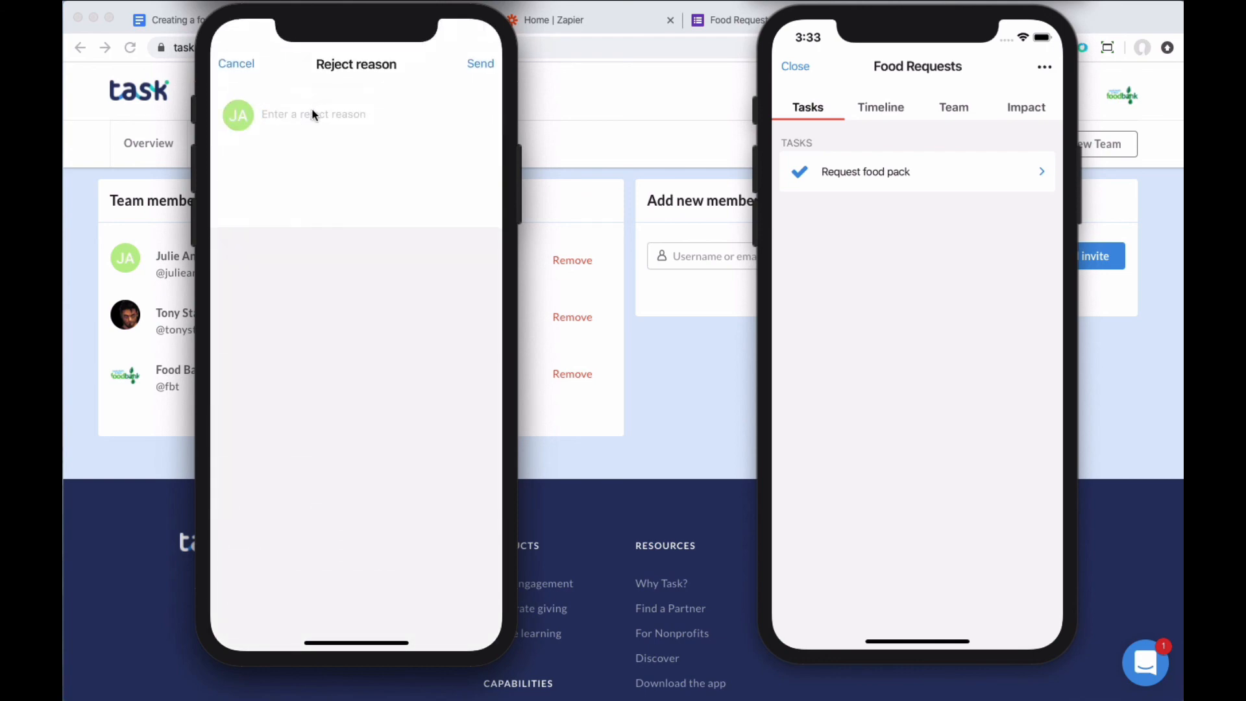
left_click(237, 65)
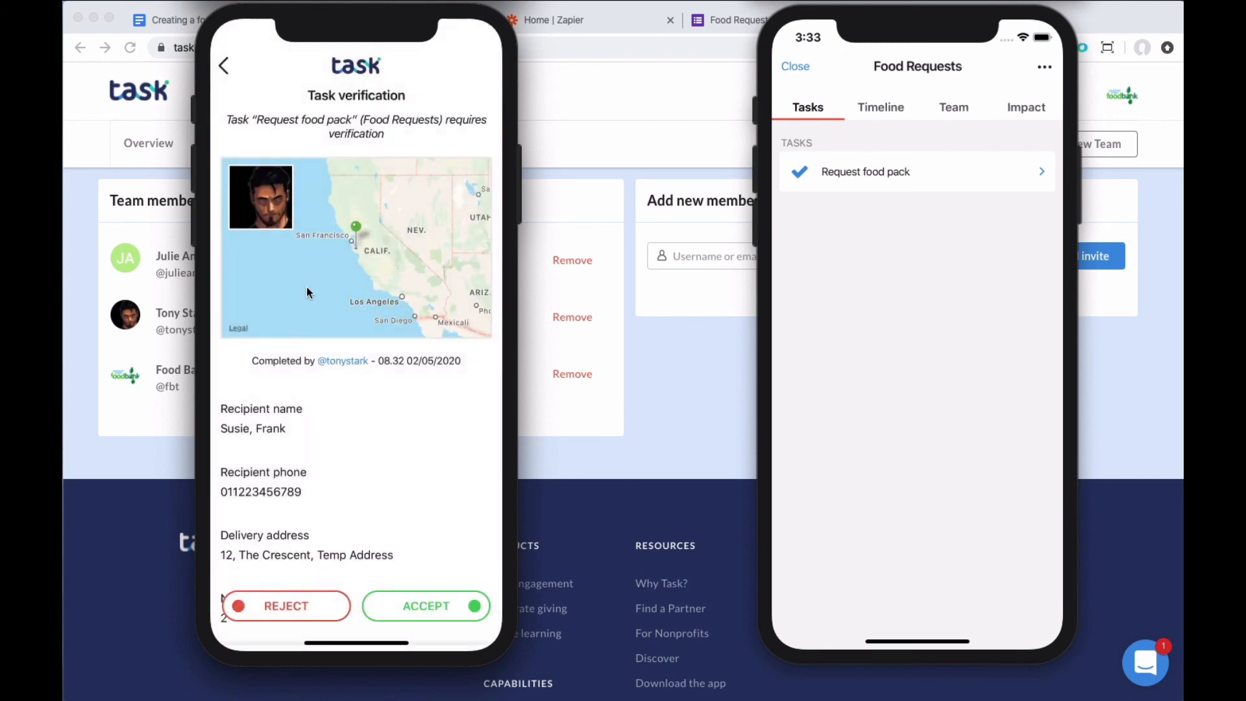
left_click(430, 602)
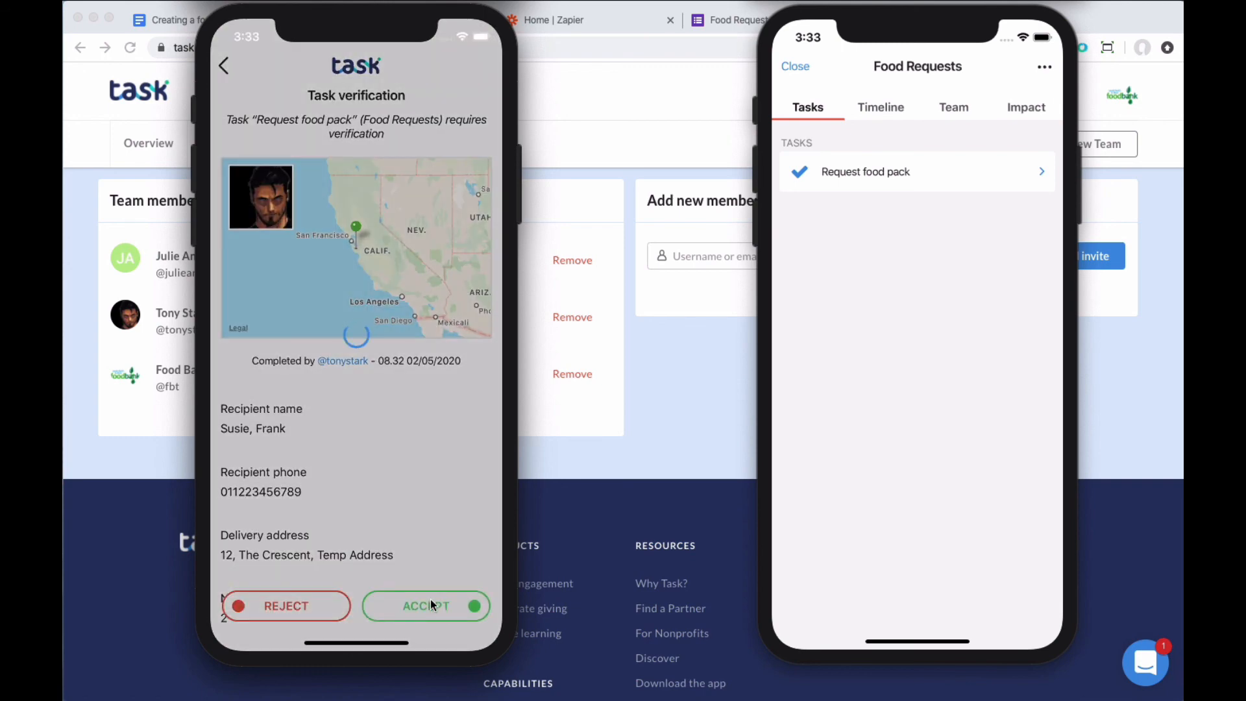